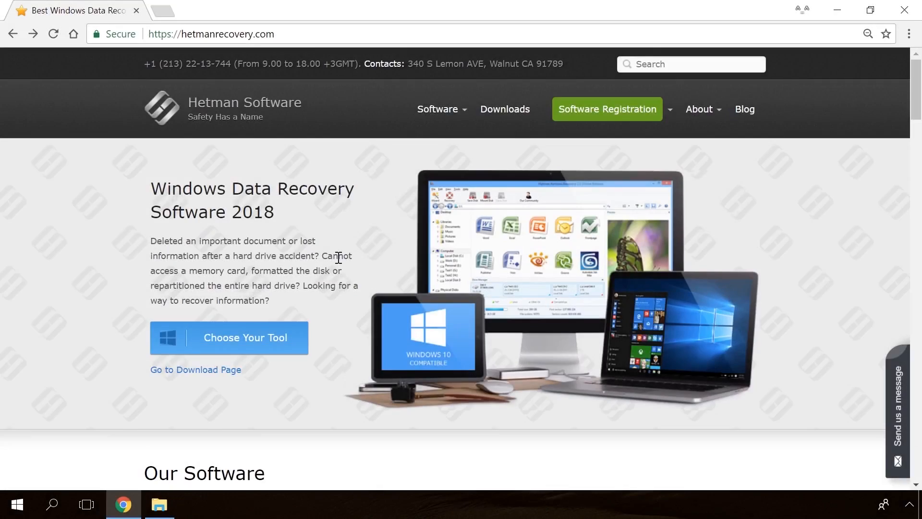
# Open the Internet Spy™ 1.0 product page and download hetman_internet_spy.exe via Free Download.
pyautogui.scroll(-20, 339, 257)
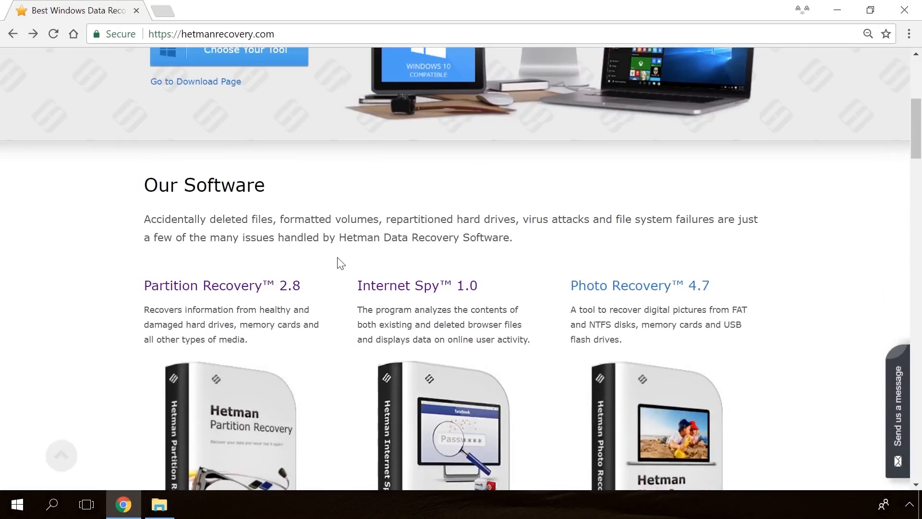
pyautogui.scroll(20, 339, 264)
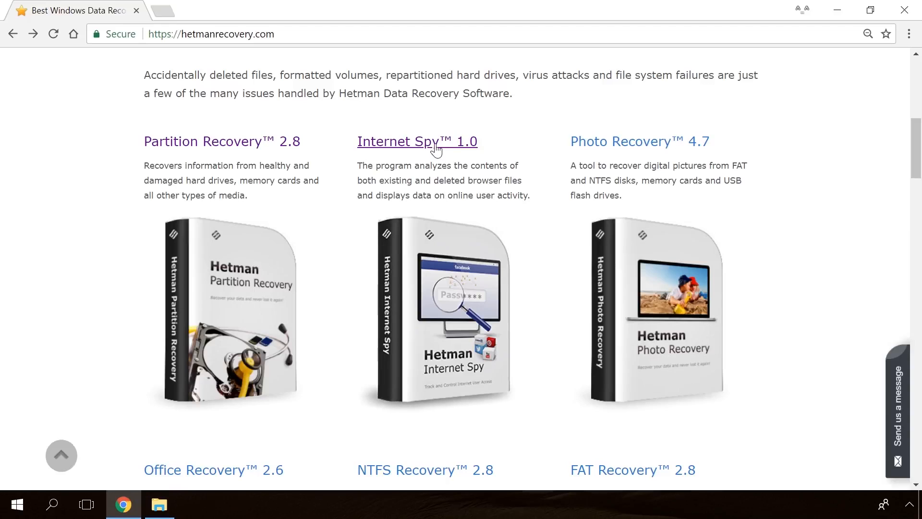
pyautogui.click(434, 144)
pyautogui.scroll(-3, 480, 230)
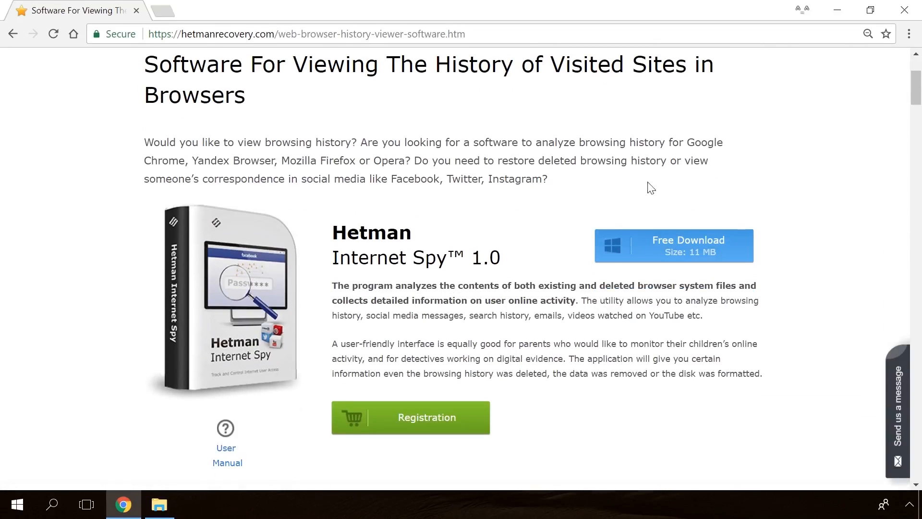
pyautogui.click(703, 252)
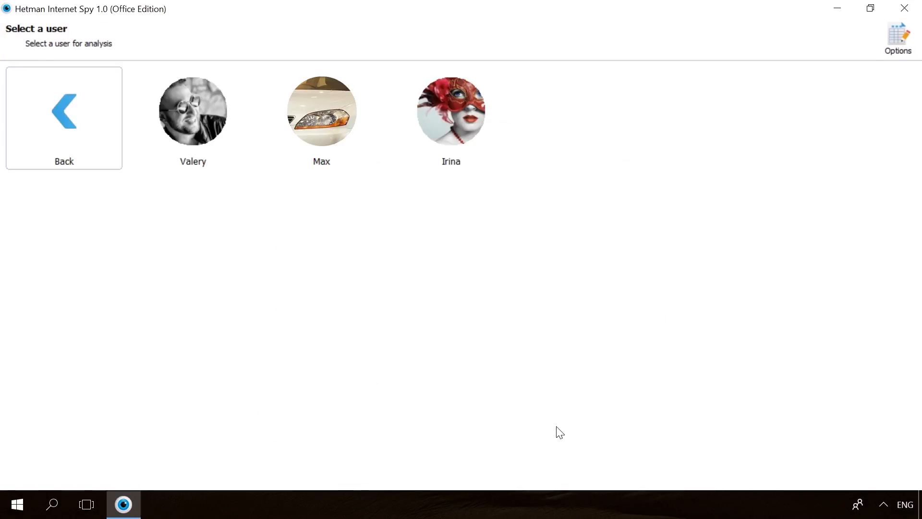
# Pick the first listed user and start the Google Chrome browser analysis.
pyautogui.click(160, 164)
pyautogui.click(295, 162)
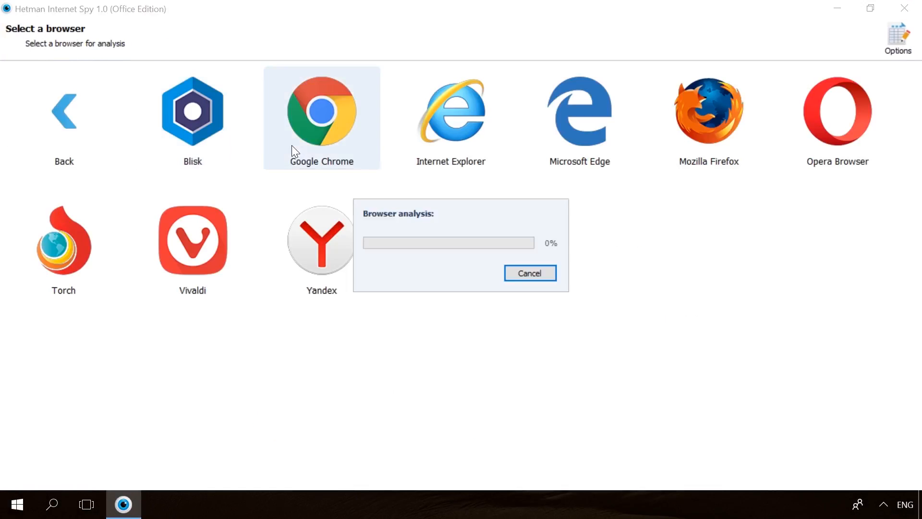
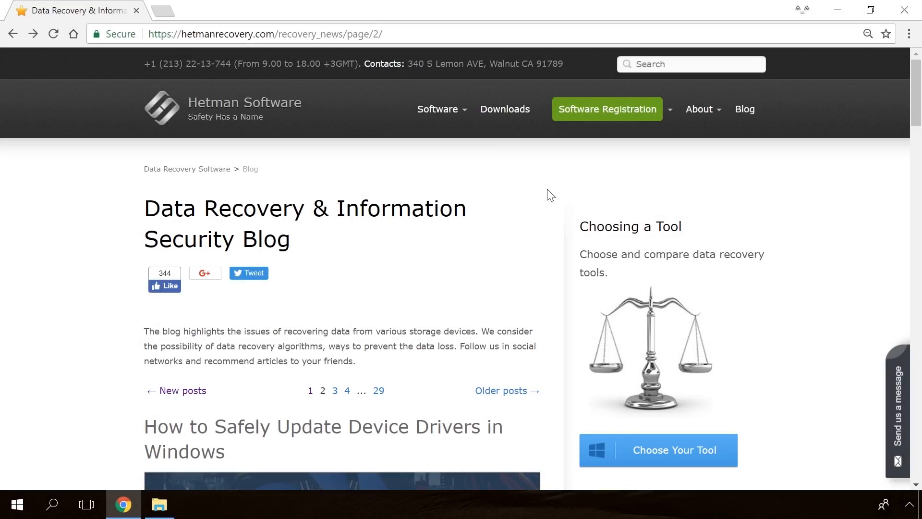
# Scroll through the recovered website passwords in Hetman Internet Spy.
pyautogui.scroll(-20, 551, 194)
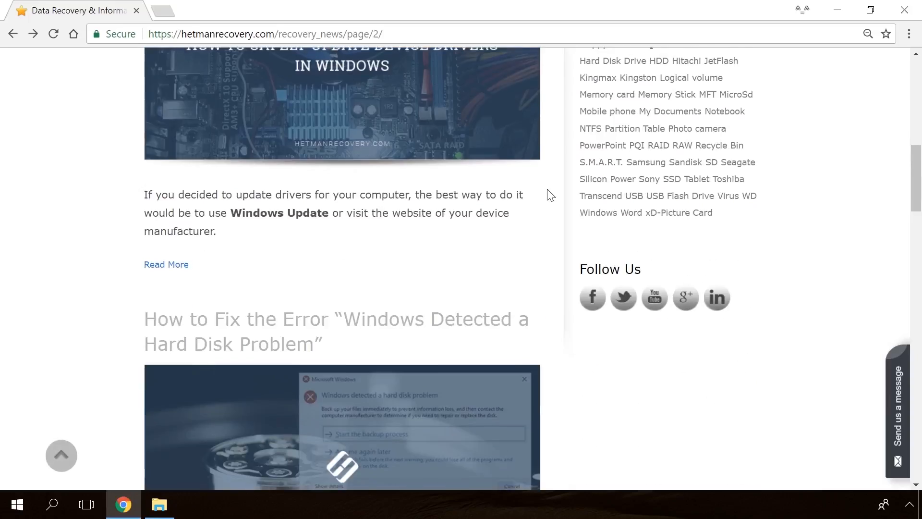
# Open the 'Windows Detected a Hard Disk Problem' article on the hetmanrecovery.com blog.
pyautogui.scroll(-15, 550, 195)
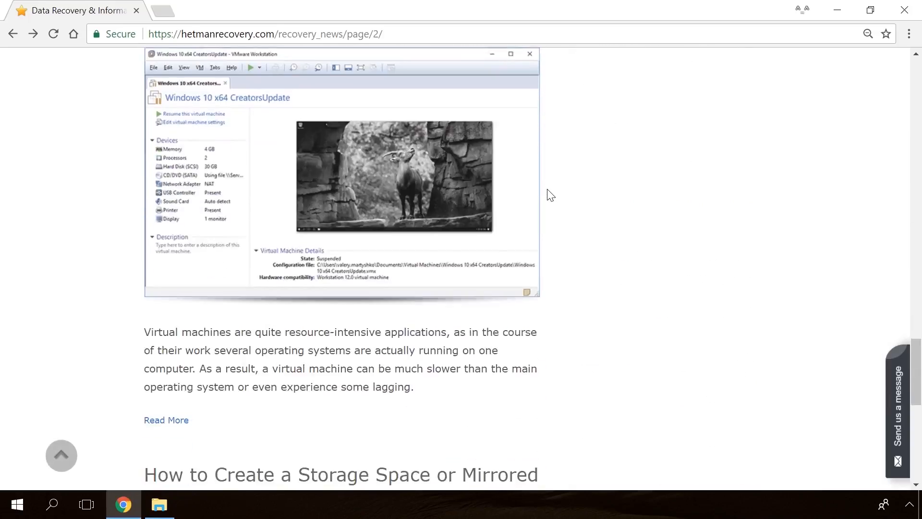
pyautogui.scroll(12, 551, 194)
pyautogui.scroll(10, 551, 195)
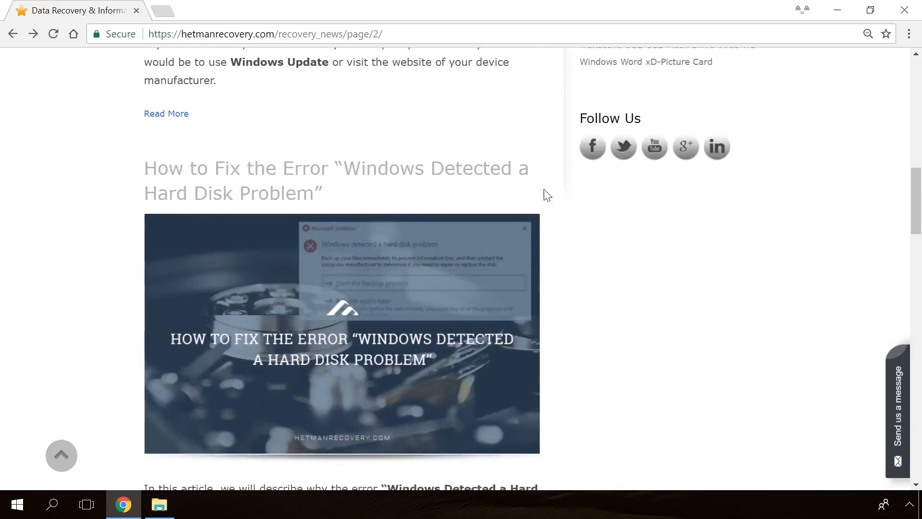
pyautogui.click(351, 261)
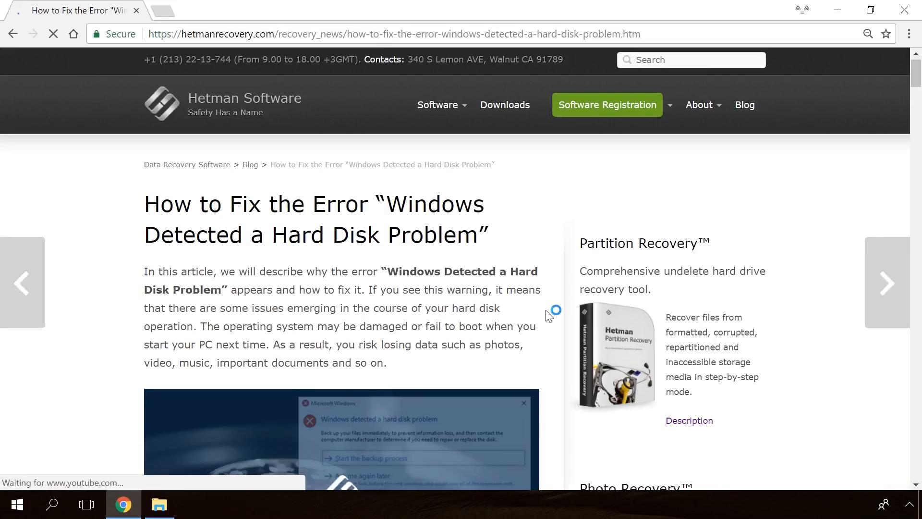
# Open the site's 'Send us a message' form and type the greeting 'Hello'.
pyautogui.scroll(-15, 552, 312)
pyautogui.scroll(-20, 549, 315)
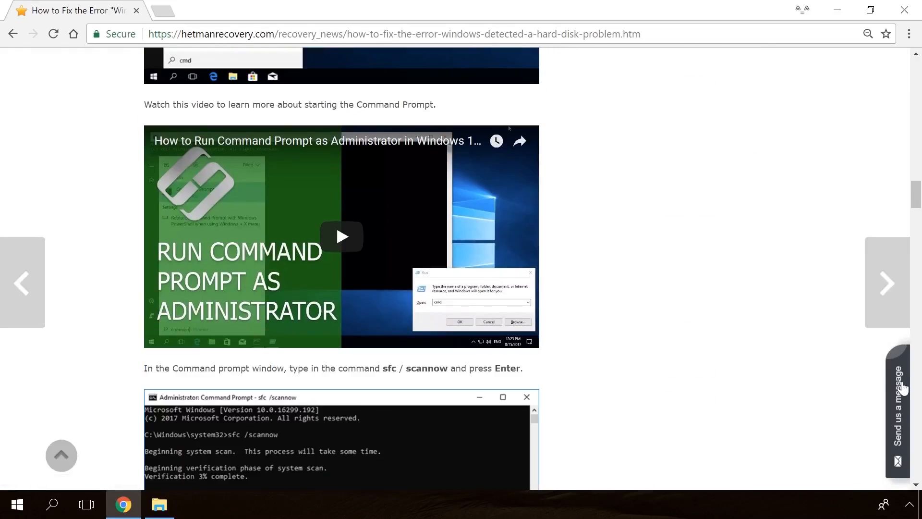
pyautogui.click(903, 387)
pyautogui.write('He')
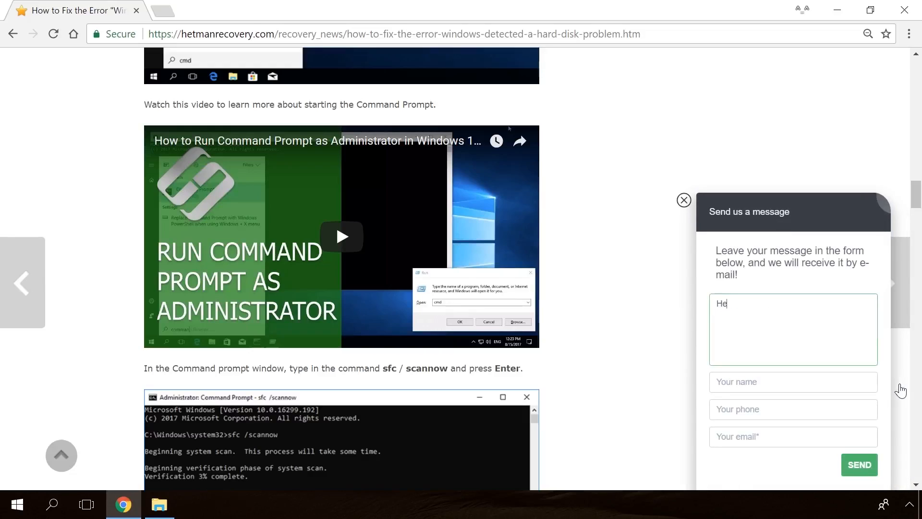
pyautogui.write('llo')
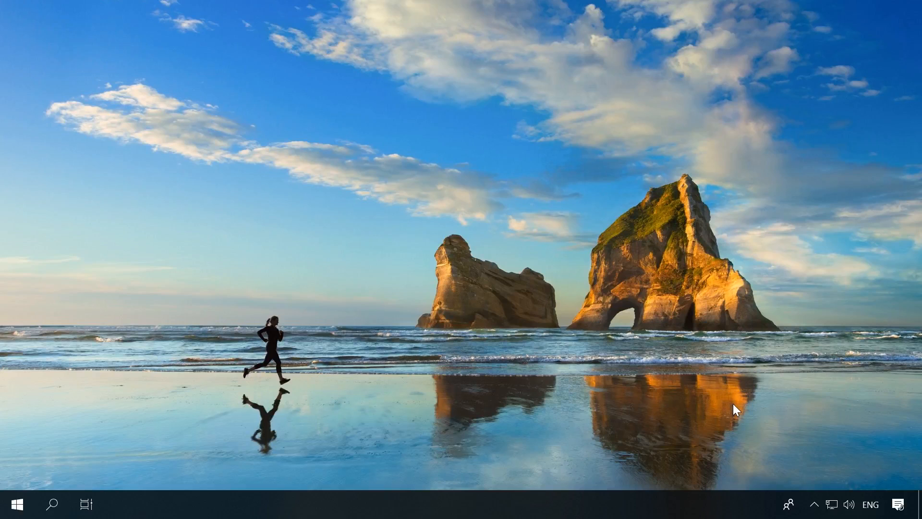
# Open Network Connections through Network and Sharing Center to list Ethernet, VMnet1 and VMnet8.
pyautogui.click(835, 508)
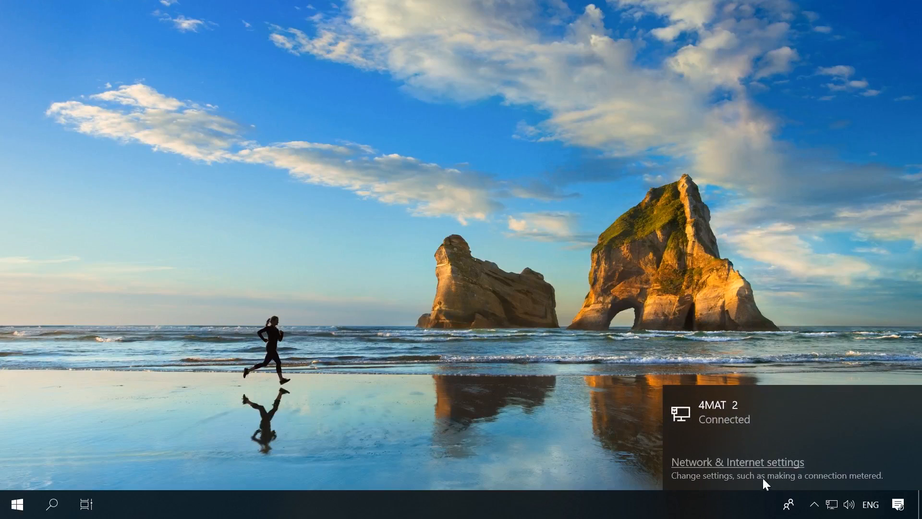
pyautogui.click(728, 471)
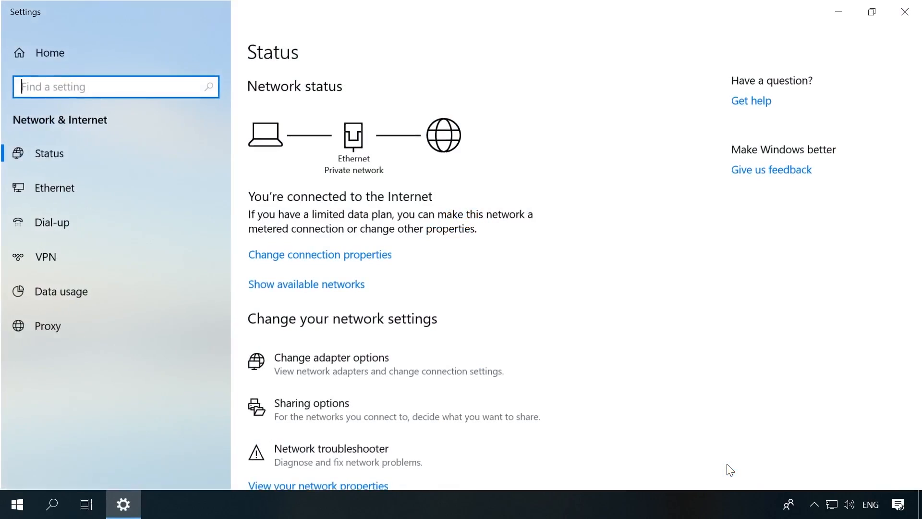
pyautogui.scroll(-3, 727, 464)
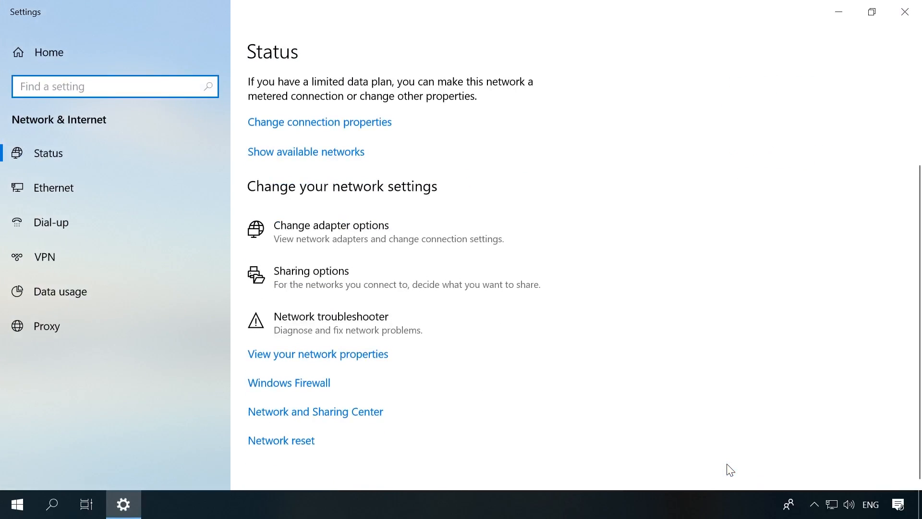
pyautogui.click(341, 408)
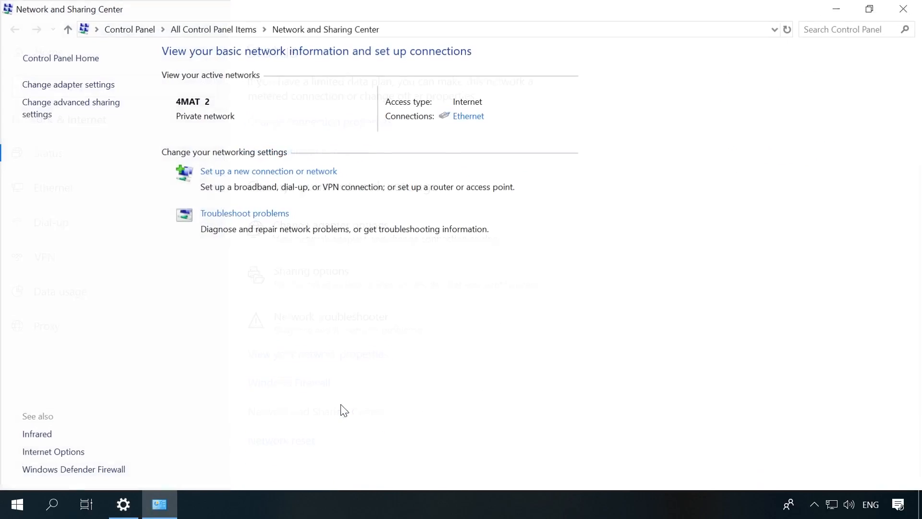
pyautogui.click(67, 84)
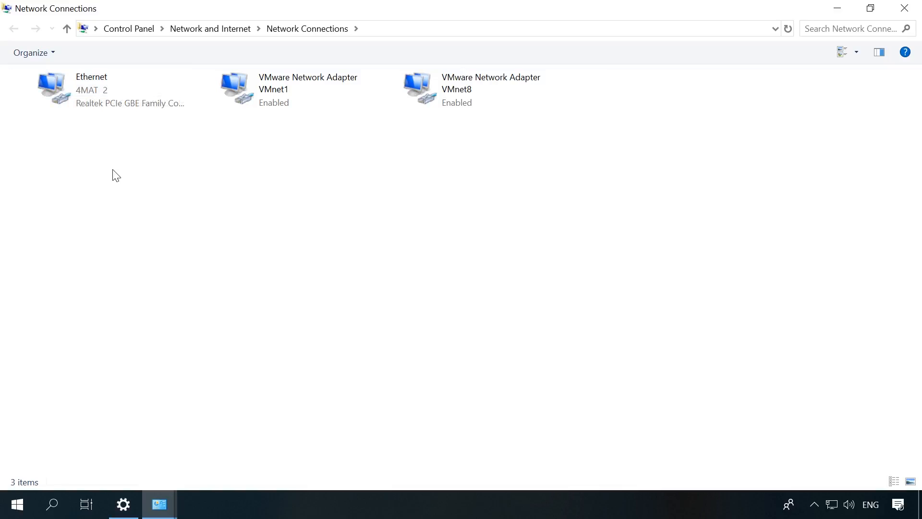
# Start a New Incoming Connection and allow the Test account to connect.
pyautogui.press('alt')
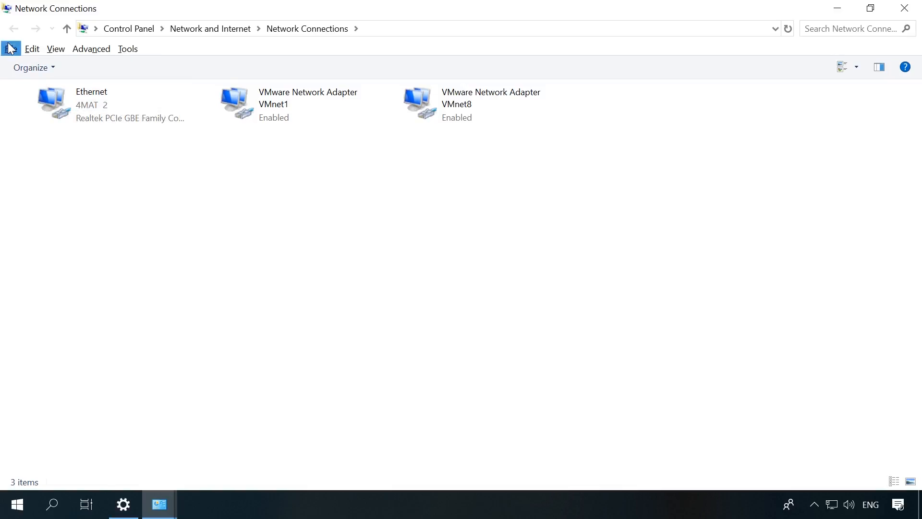
pyautogui.click(11, 48)
pyautogui.click(51, 112)
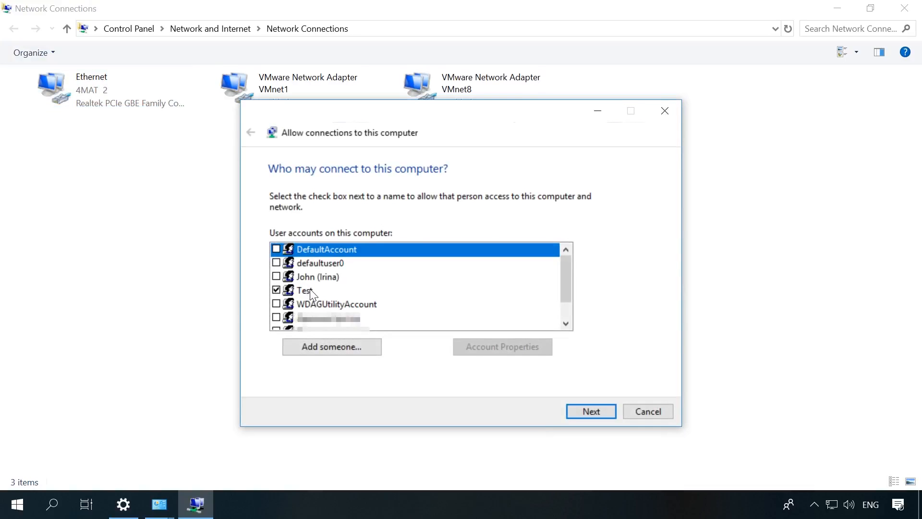
pyautogui.click(310, 290)
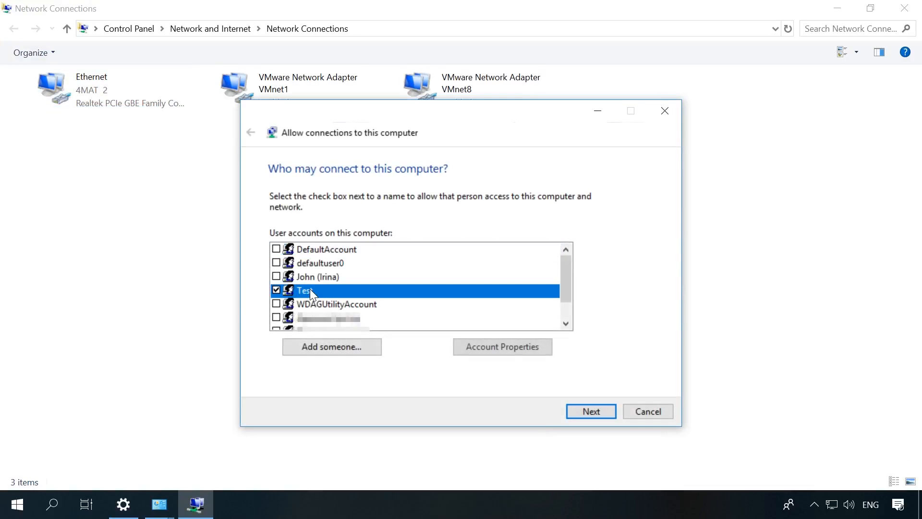
pyautogui.click(277, 289)
# Keep connections through the Internet, allow access, and finish the incoming connection wizard.
pyautogui.click(594, 412)
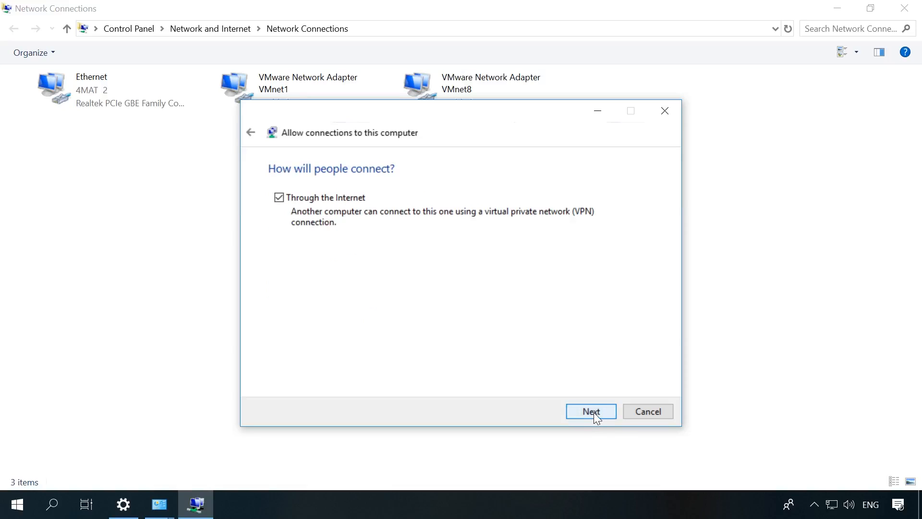
pyautogui.click(280, 199)
pyautogui.click(279, 199)
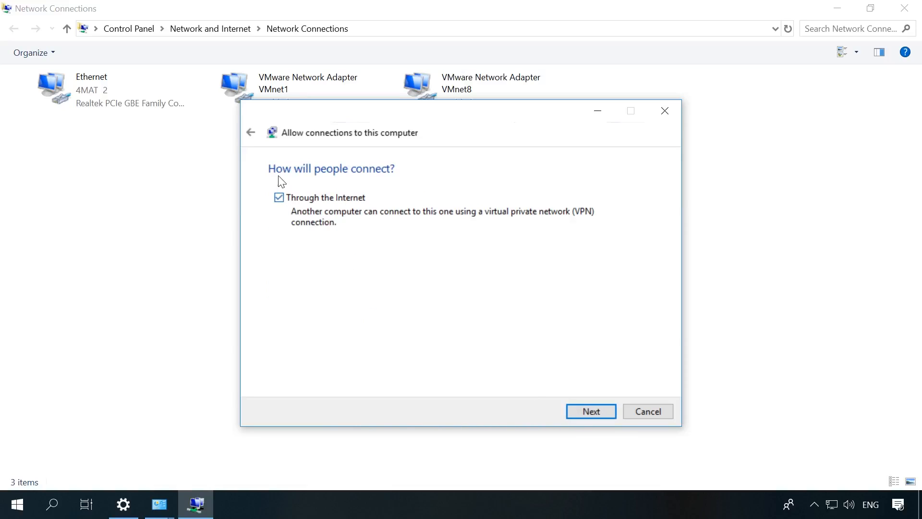
pyautogui.click(594, 412)
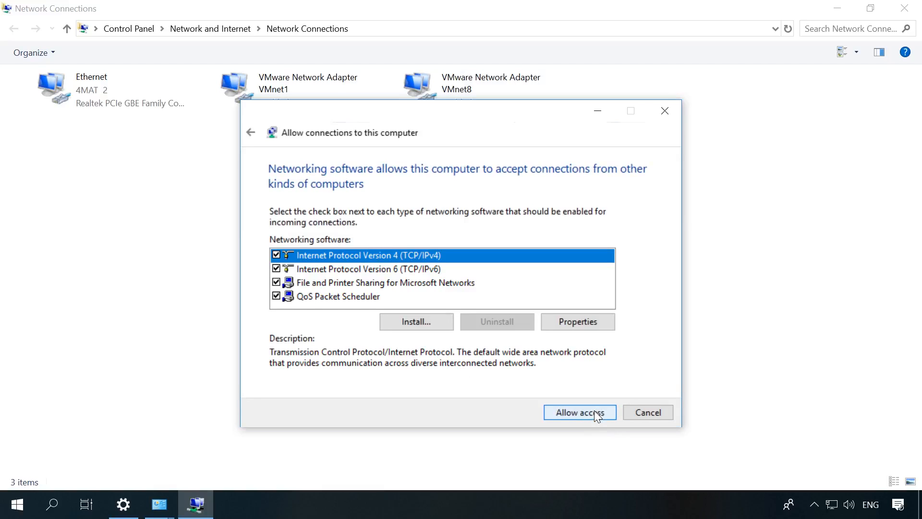
pyautogui.click(595, 412)
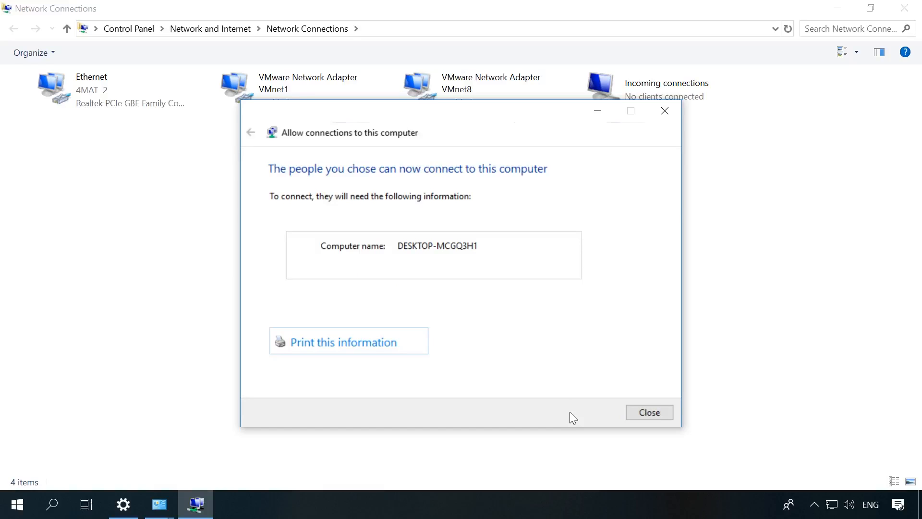
pyautogui.click(650, 413)
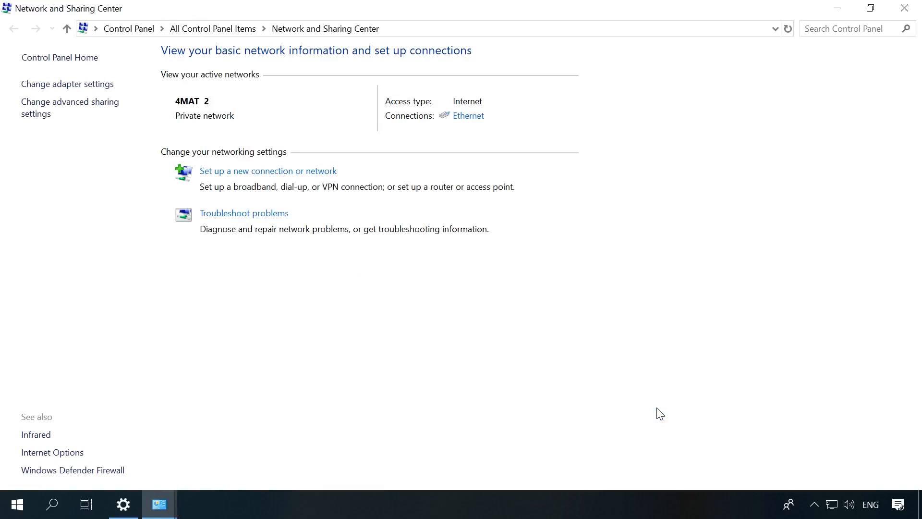
pyautogui.moveTo(171, 499)
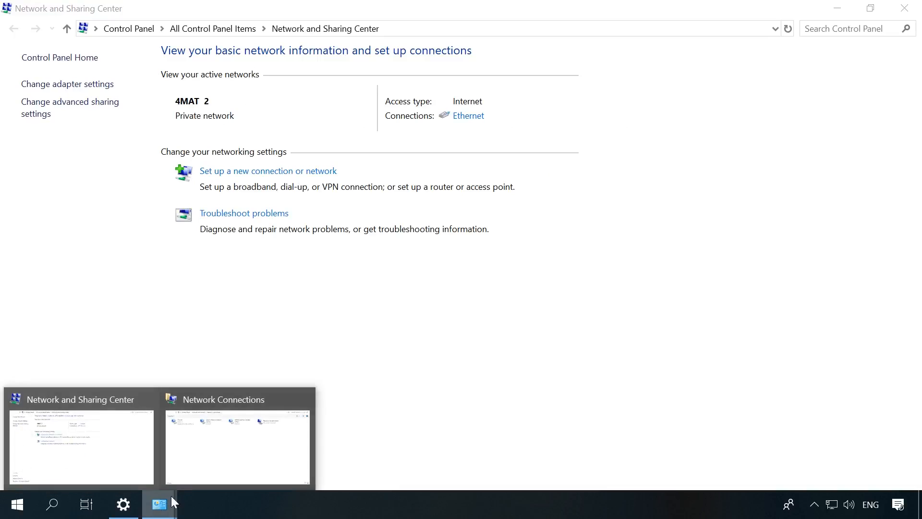
pyautogui.click(214, 456)
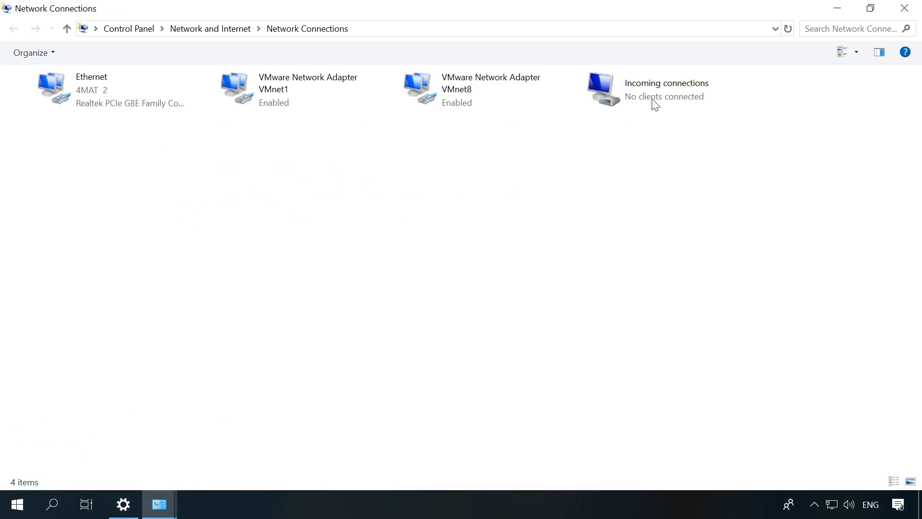
# Create a desktop folder keeping the default name 'New folder'.
pyautogui.rightClick(58, 115)
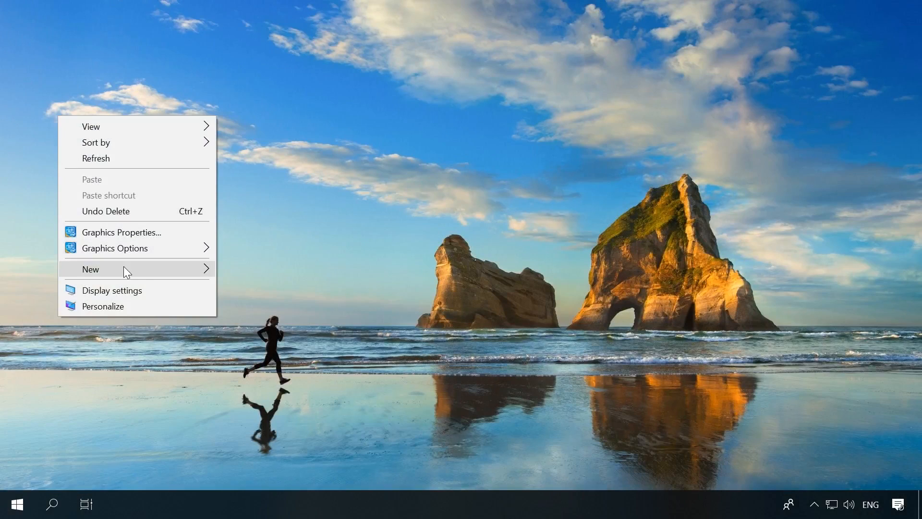
pyautogui.moveTo(123, 266)
pyautogui.click(253, 265)
pyautogui.click(253, 261)
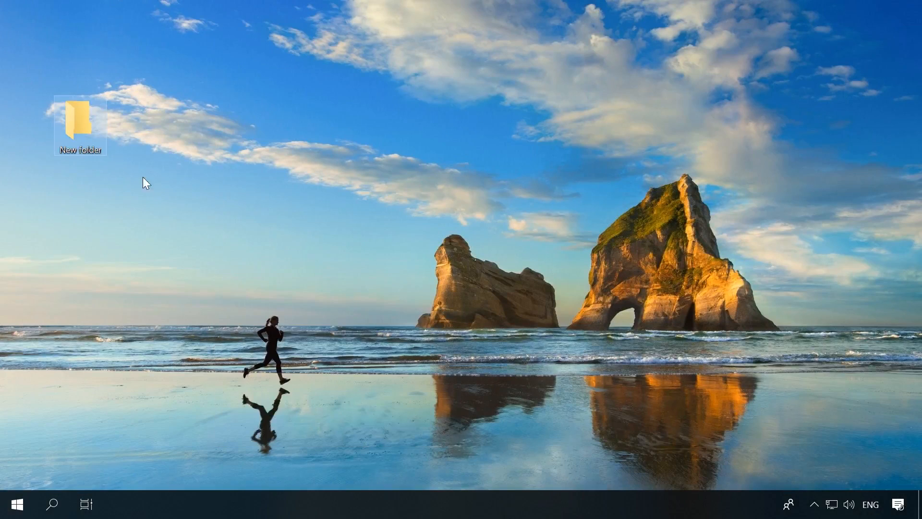
# Add a blank 'New Text Document.txt' inside New folder, then open the folder's Properties.
pyautogui.doubleClick(73, 126)
pyautogui.rightClick(220, 166)
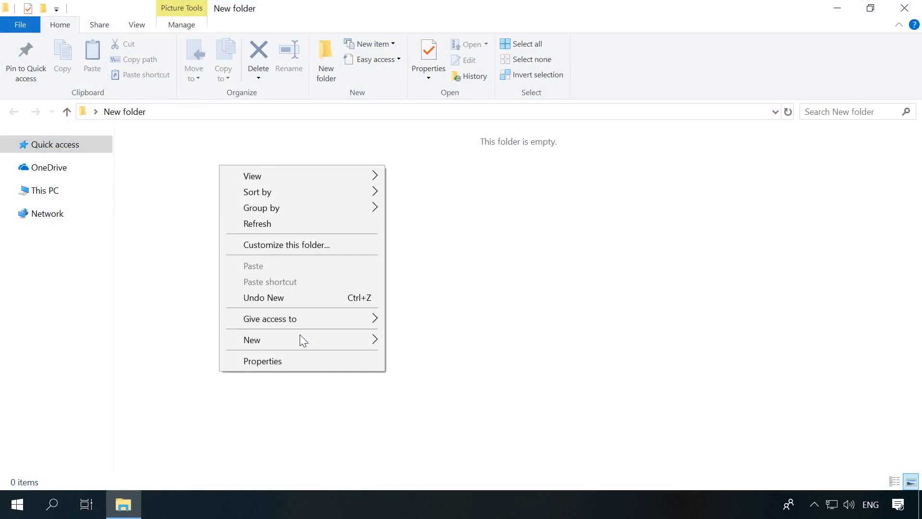
pyautogui.moveTo(347, 338)
pyautogui.click(420, 488)
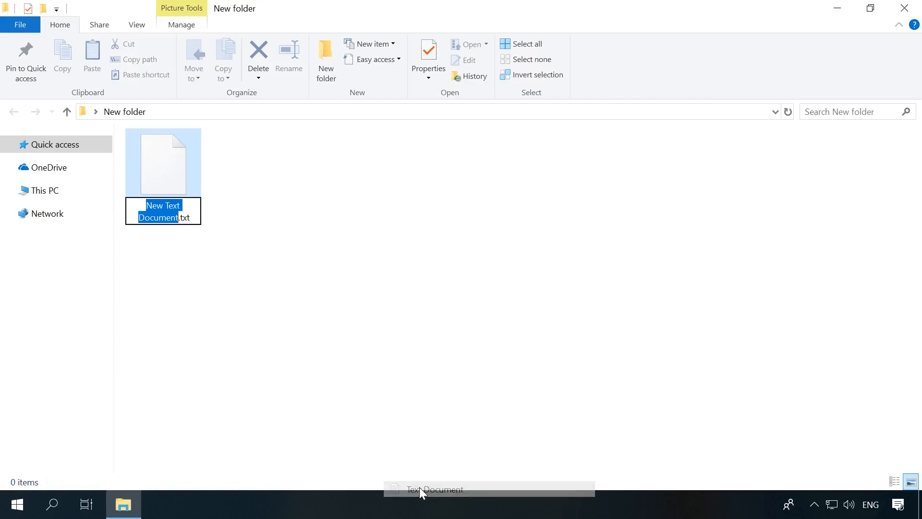
pyautogui.click(354, 328)
pyautogui.click(274, 216)
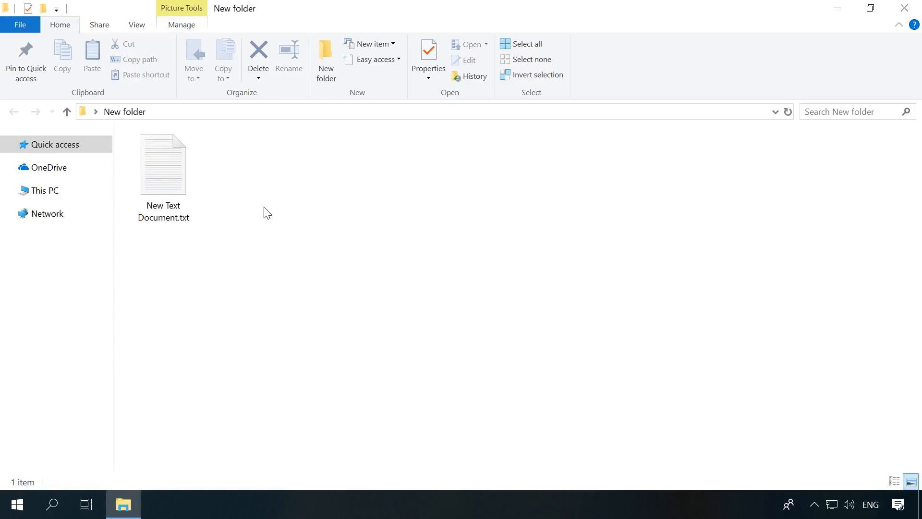
pyautogui.click(905, 8)
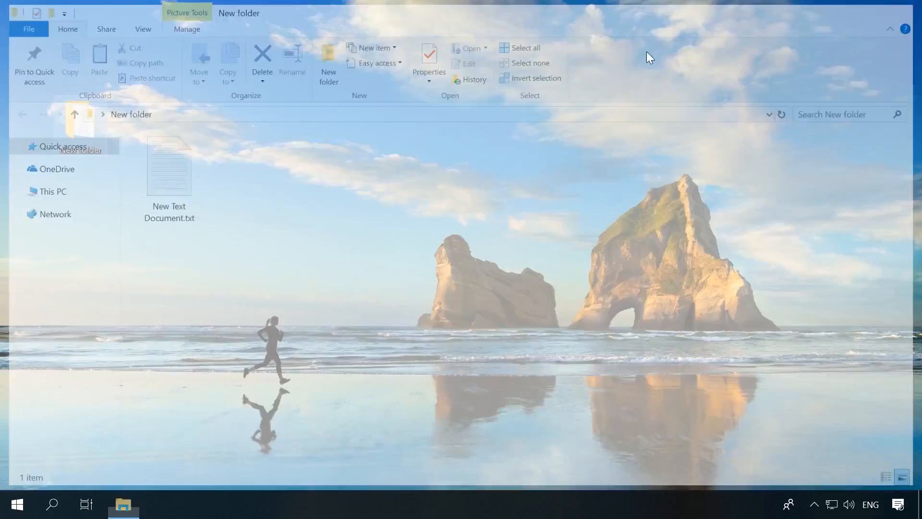
pyautogui.rightClick(77, 127)
pyautogui.click(122, 478)
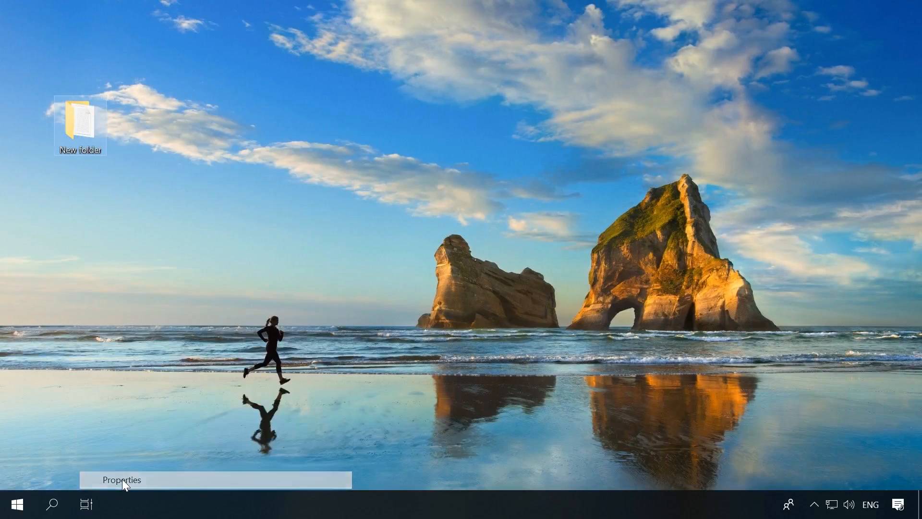
# Share New folder as 'New folder' with Full Control, Change and Read for Everyone.
pyautogui.click(141, 160)
pyautogui.moveTo(150, 136); pyautogui.dragTo(246, 90)
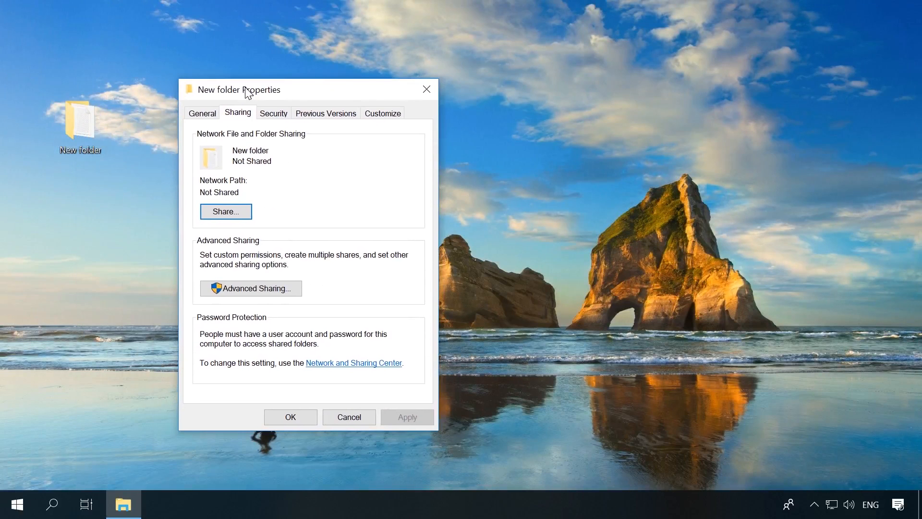
pyautogui.click(244, 289)
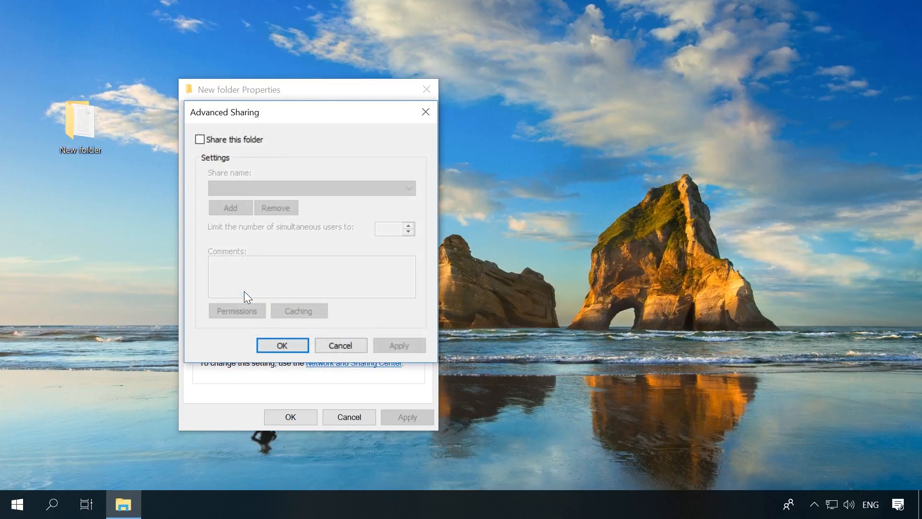
pyautogui.click(215, 139)
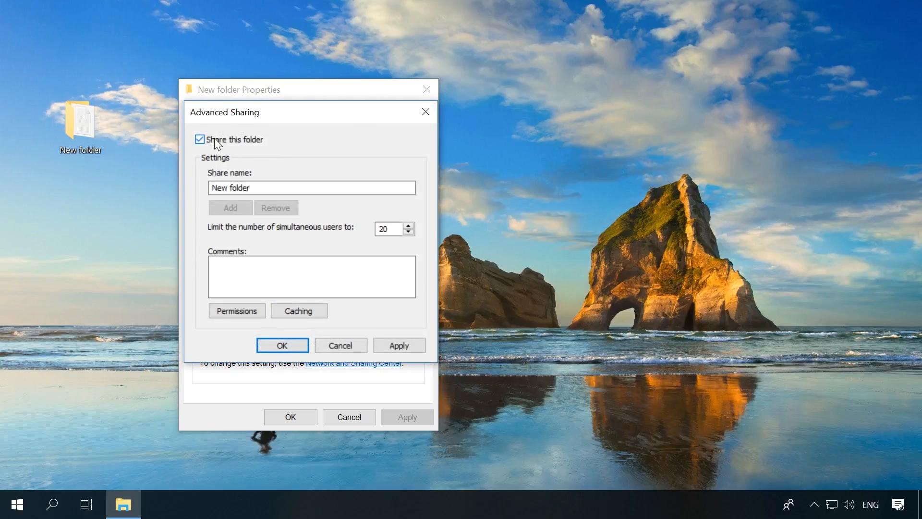
pyautogui.click(233, 313)
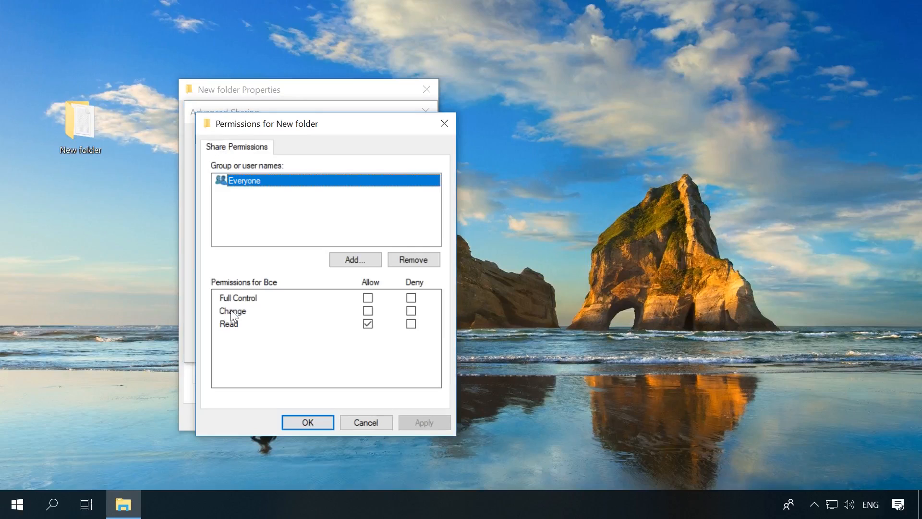
pyautogui.click(368, 311)
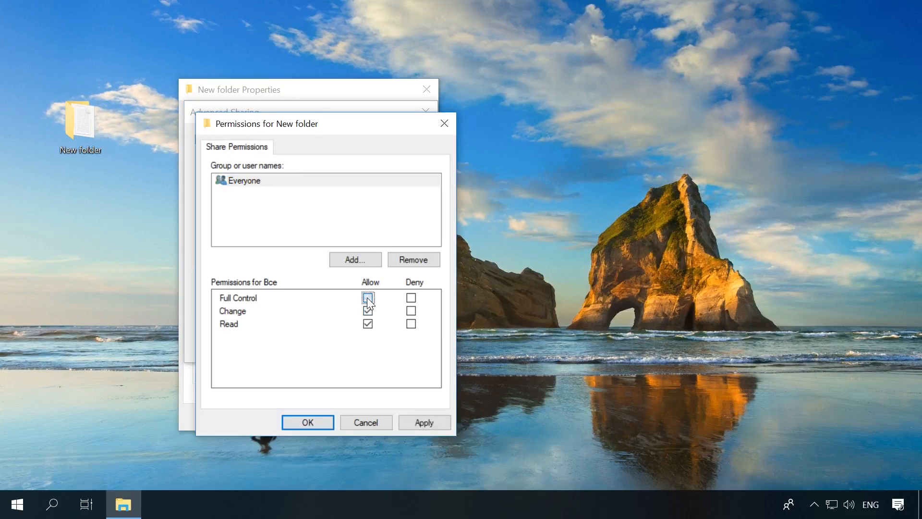
pyautogui.click(423, 423)
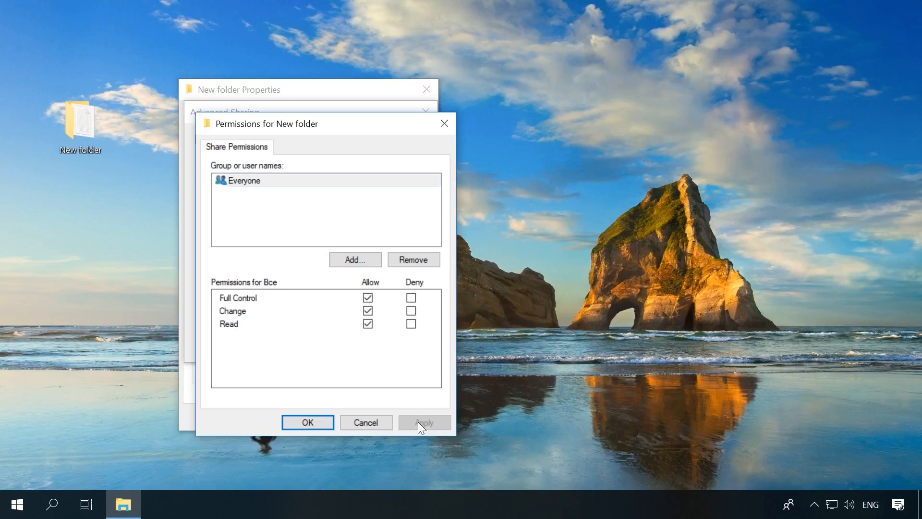
pyautogui.click(294, 424)
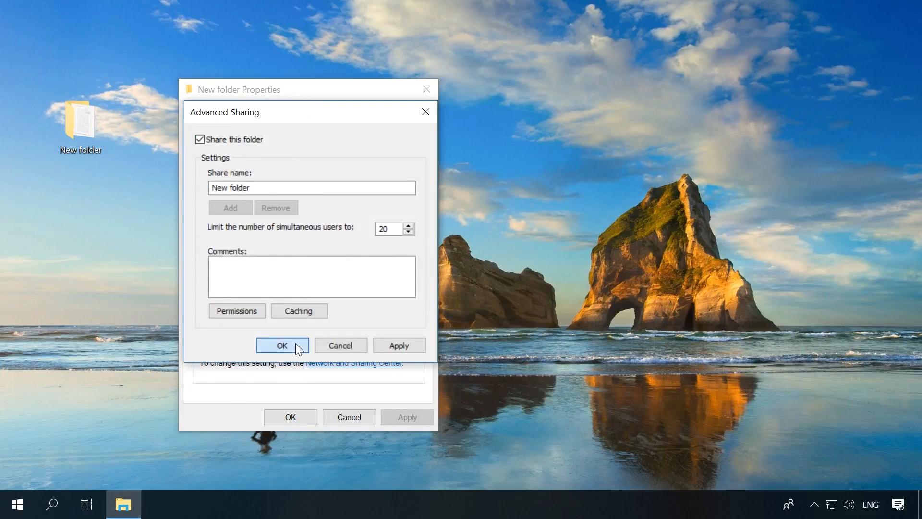
pyautogui.click(294, 345)
# Close the folder's Properties and show the VPN page under Network & Internet settings.
pyautogui.click(287, 416)
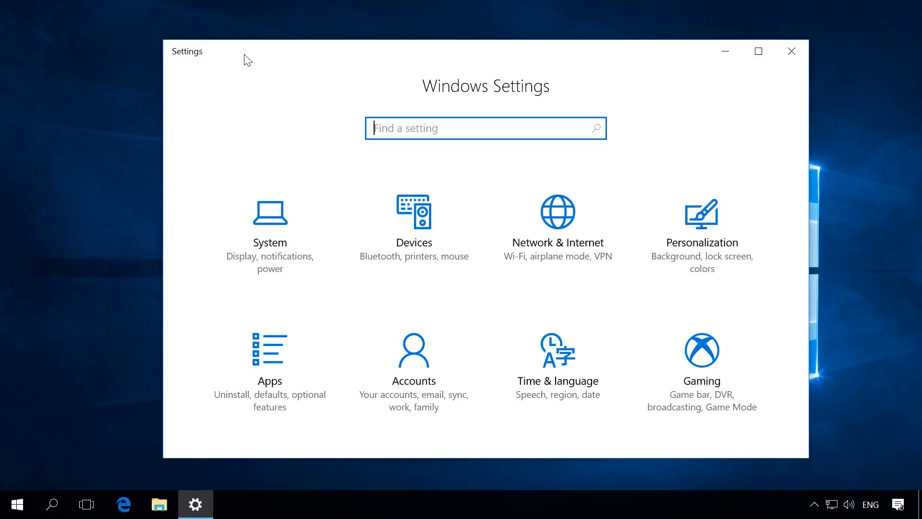
pyautogui.click(542, 211)
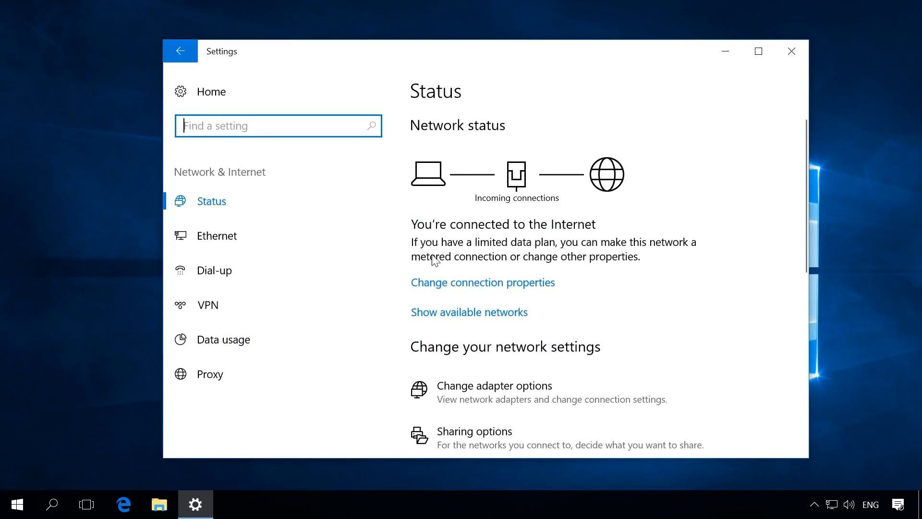
pyautogui.click(241, 306)
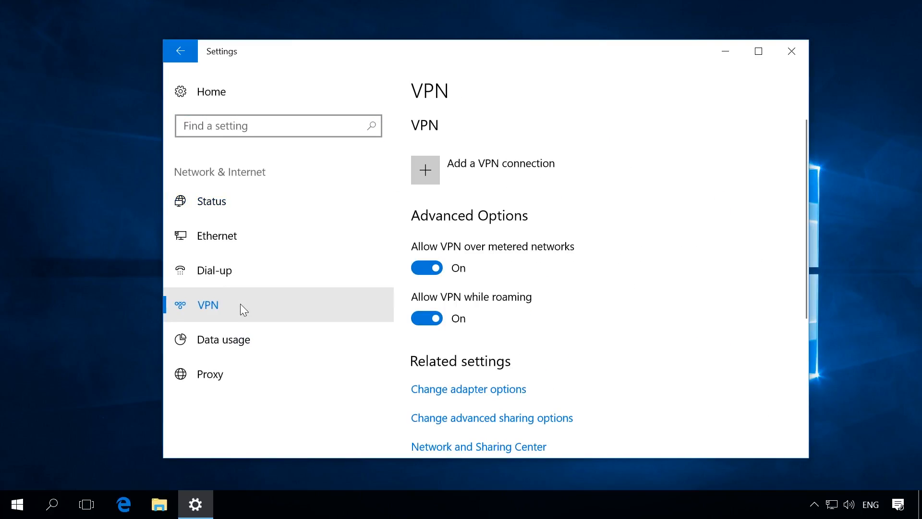
# Add a VPN connection with the Windows (built-in) provider and connection name 'VPN'.
pyautogui.click(469, 176)
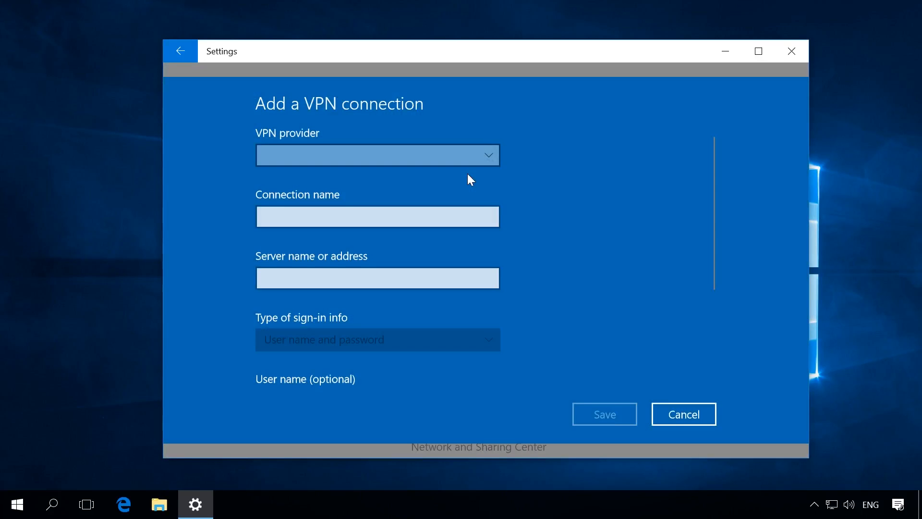
pyautogui.click(474, 156)
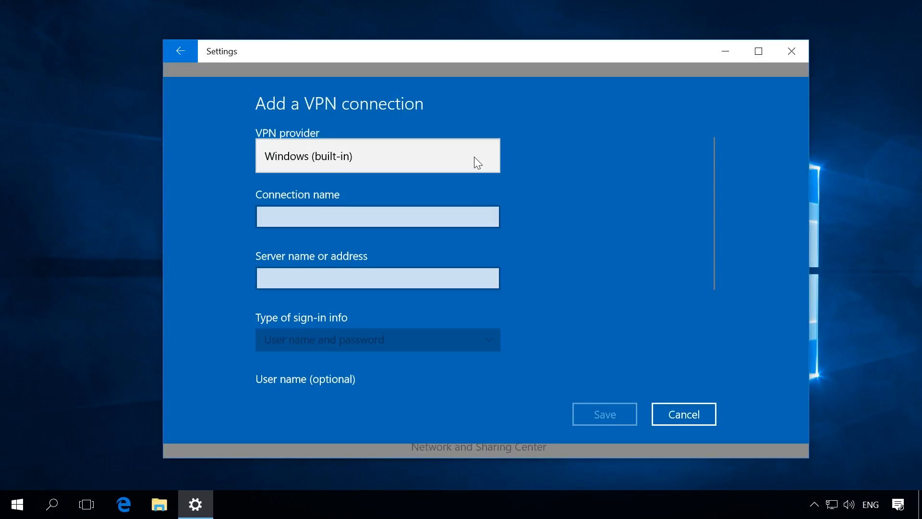
pyautogui.click(313, 156)
pyautogui.click(303, 214)
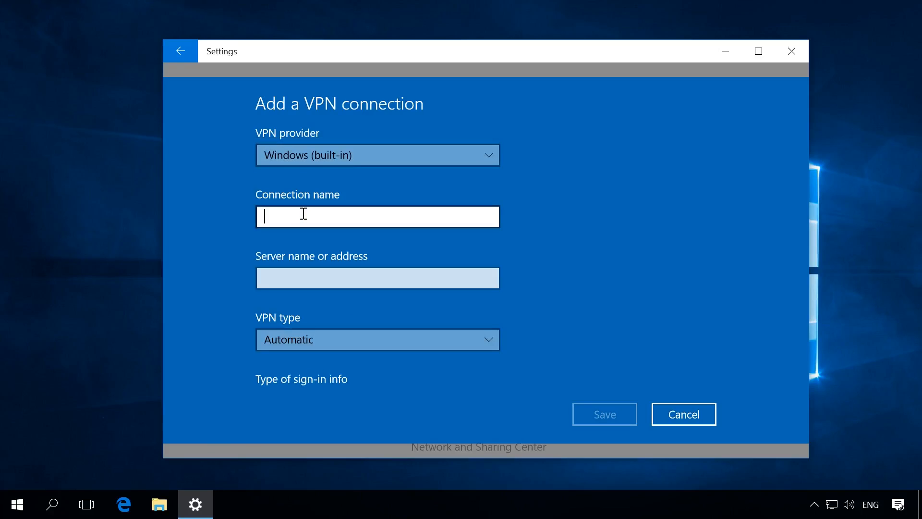
pyautogui.write('VPN')
pyautogui.click(284, 275)
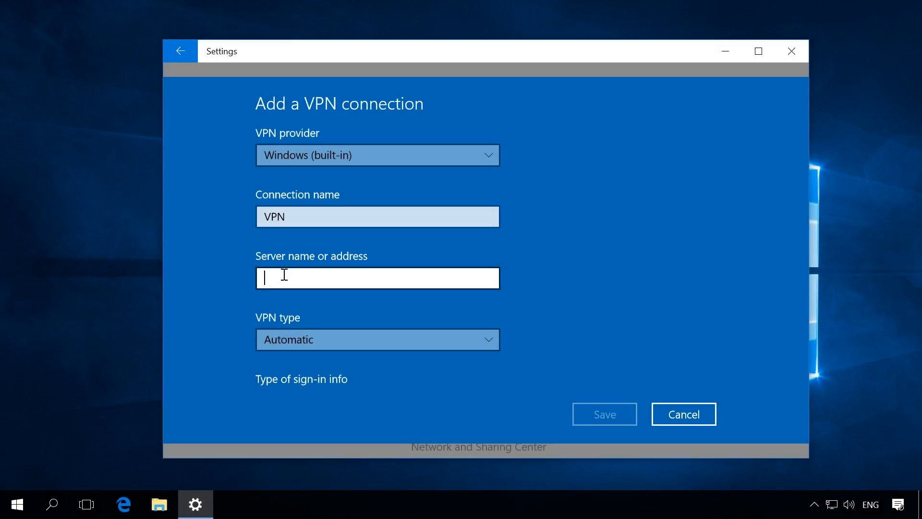
# Enter server 176.122.115.66, keep VPN type Automatic, and choose user name and password sign-in.
pyautogui.write('1')
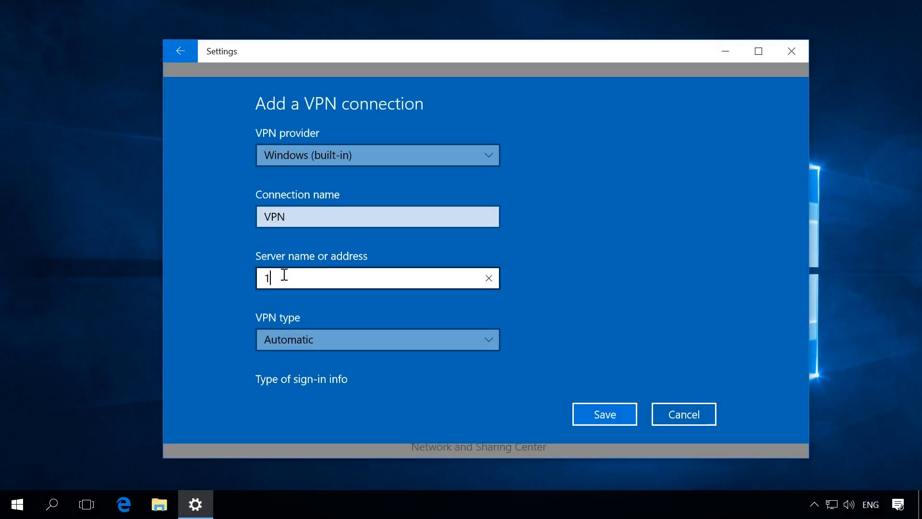
pyautogui.write('76.122.115.66')
pyautogui.click(297, 338)
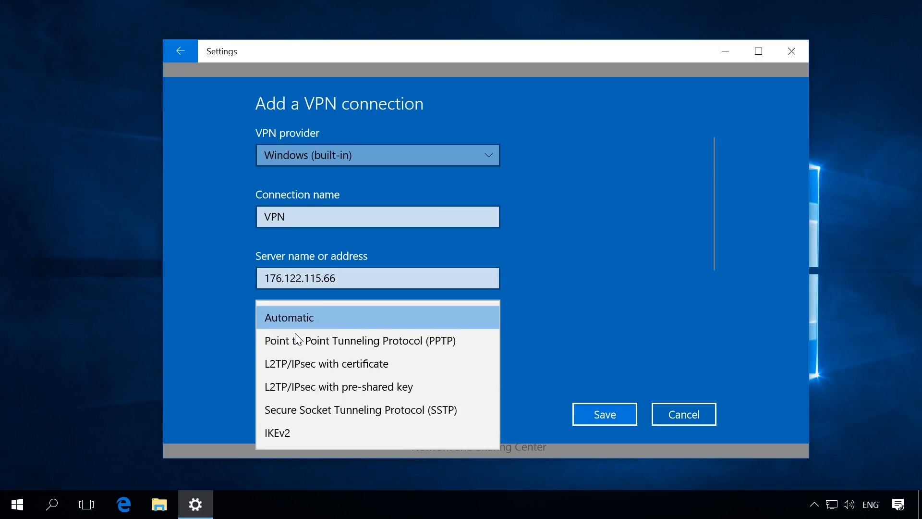
pyautogui.click(293, 316)
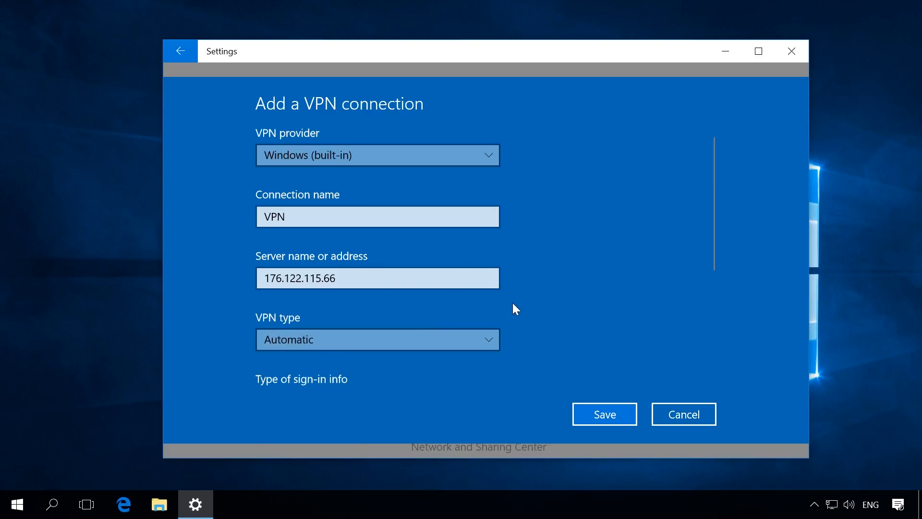
pyautogui.scroll(-4, 512, 303)
pyautogui.click(401, 245)
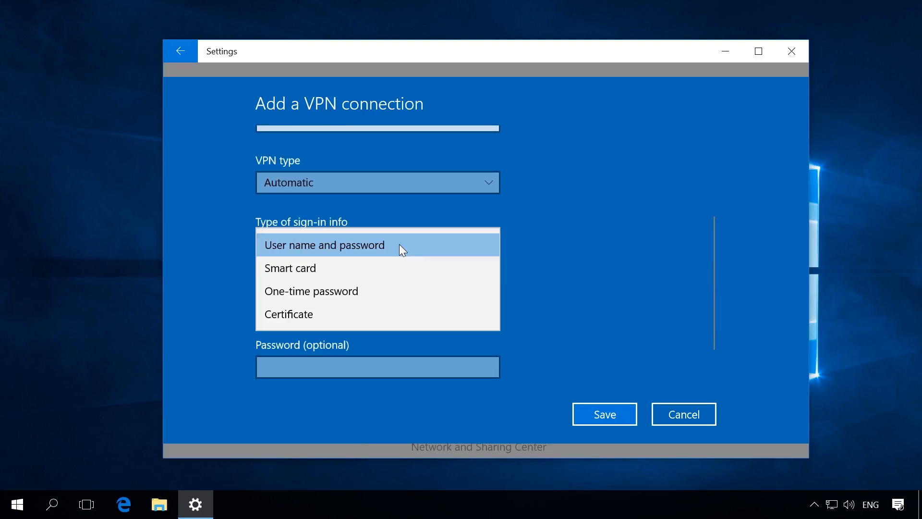
pyautogui.click(399, 244)
# Fill in user name Test and the account password, then save the VPN connection.
pyautogui.scroll(-2, 521, 253)
pyautogui.click(361, 251)
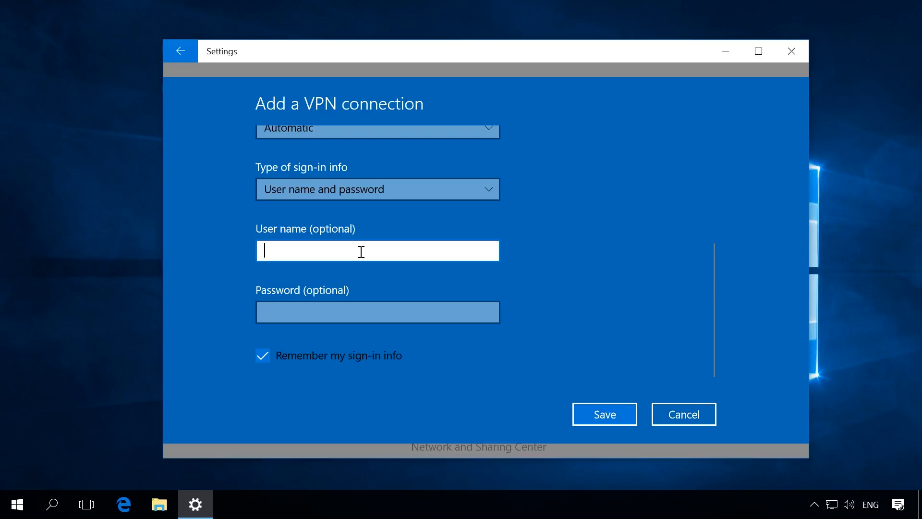
pyautogui.write('Test')
pyautogui.press('Tab')
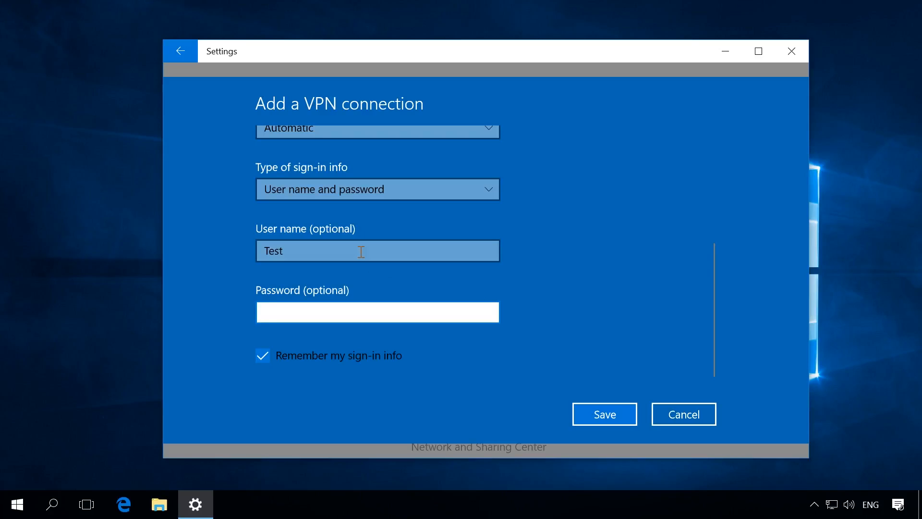
pyautogui.write('Test')
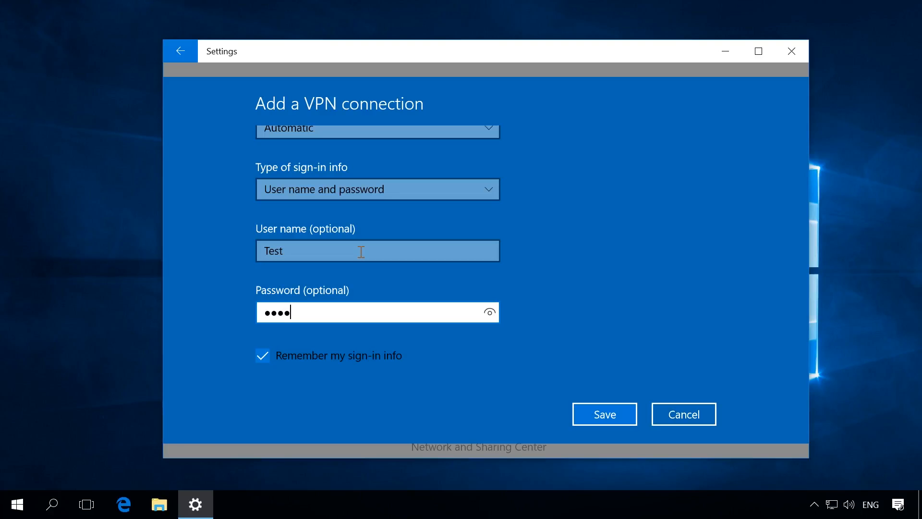
pyautogui.click(596, 417)
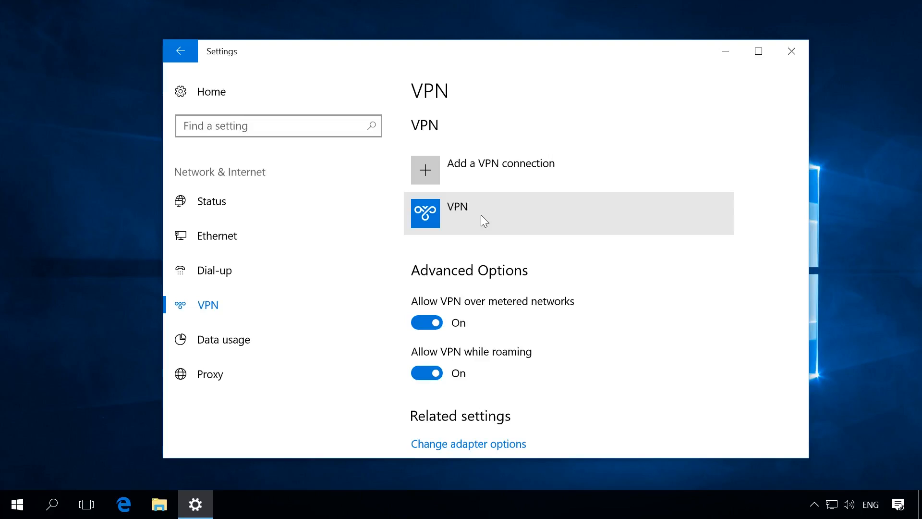
# Select the 'VPN' entry and connect it to the 176.122.115.66 server.
pyautogui.click(480, 215)
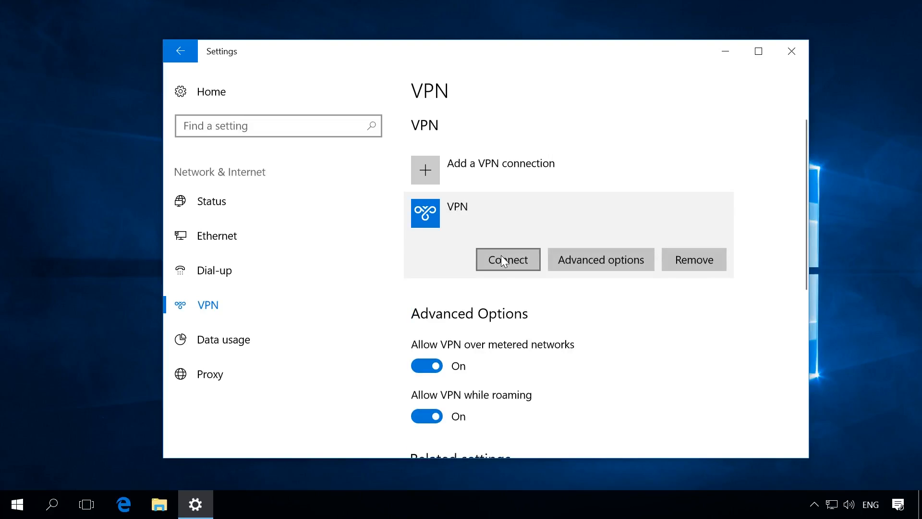
pyautogui.click(501, 259)
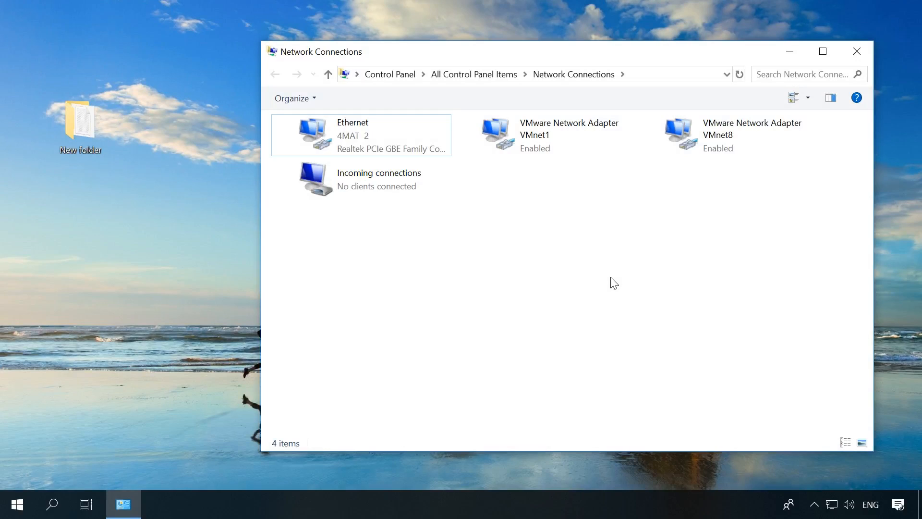
# Set Incoming connections' IPv4 to assign callers the fixed range 155.55.55.0–155.55.55.10 instead of DHCP.
pyautogui.rightClick(427, 186)
pyautogui.click(462, 256)
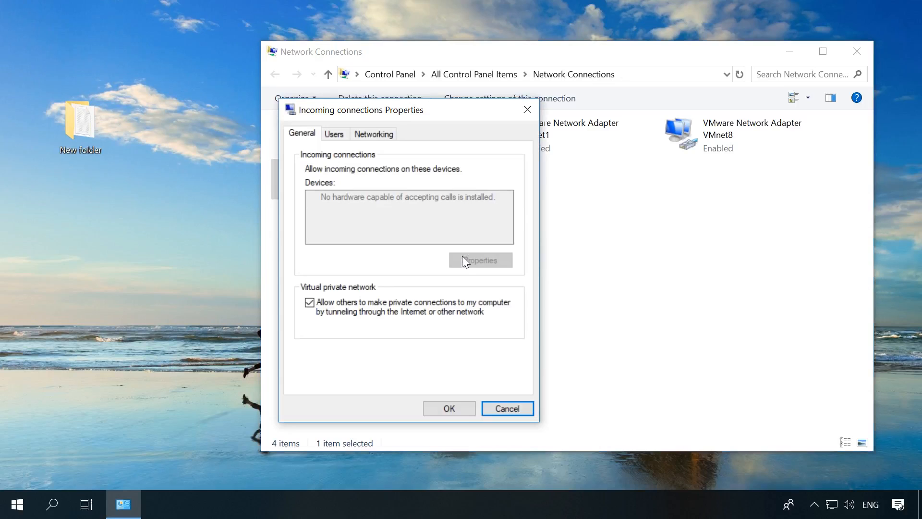
pyautogui.click(374, 135)
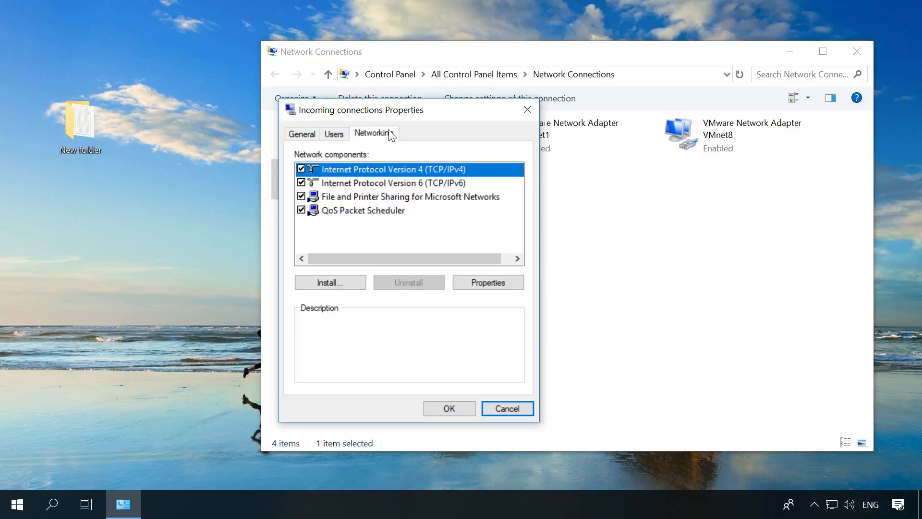
pyautogui.click(483, 283)
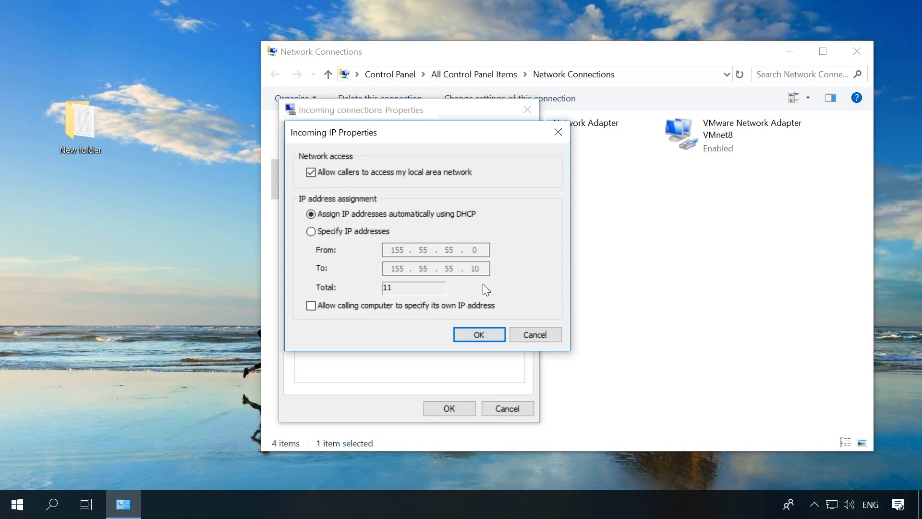
pyautogui.click(331, 232)
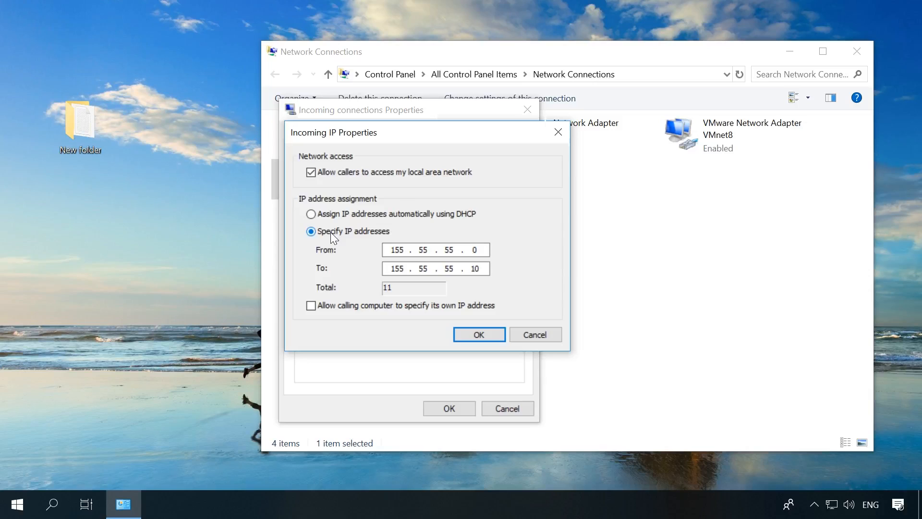
pyautogui.click(462, 339)
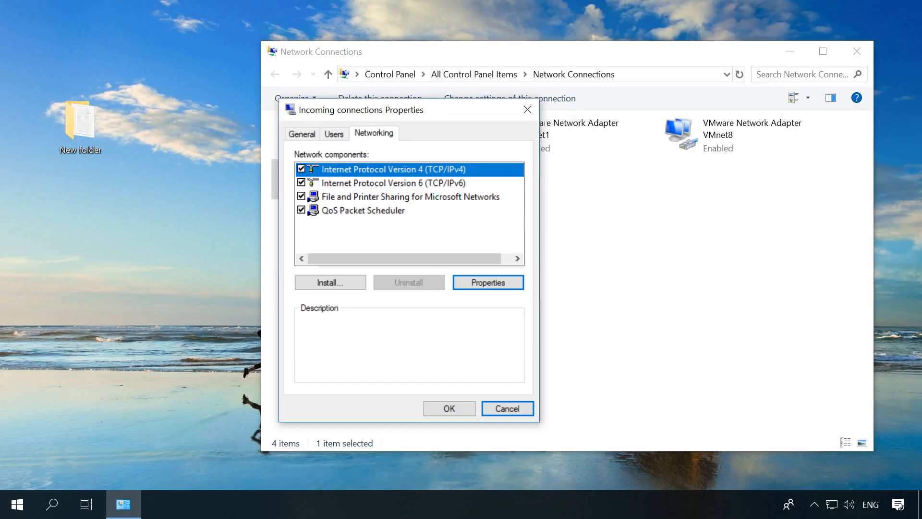
pyautogui.click(452, 411)
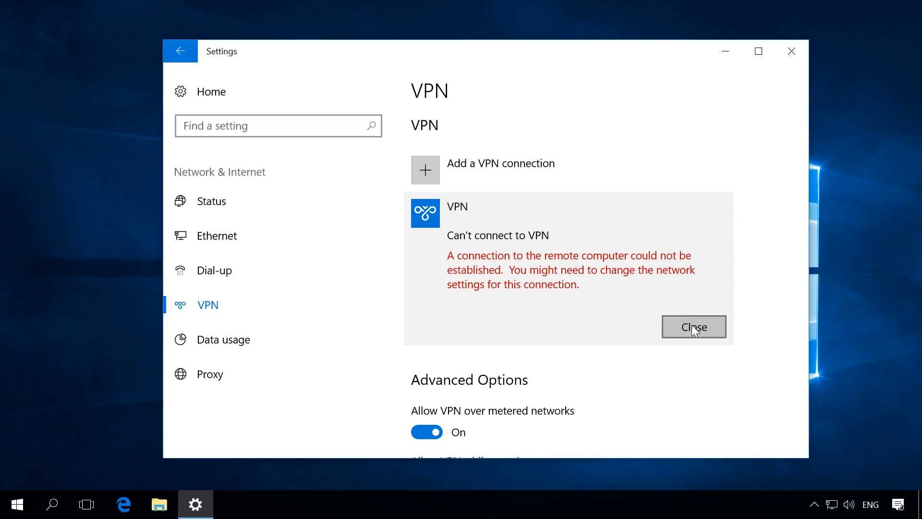
# Dismiss the 'Can't connect to VPN' error, connect the VPN, then open Network and Sharing Center.
pyautogui.click(693, 326)
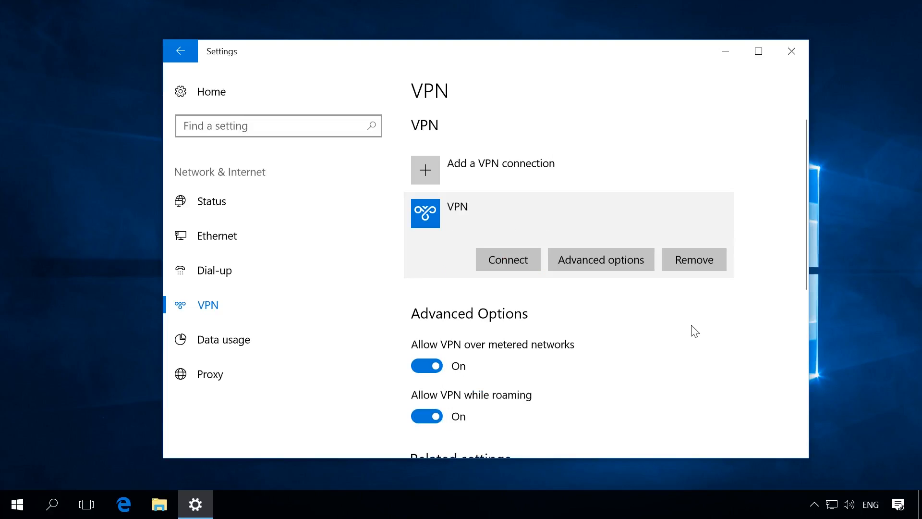
pyautogui.click(509, 259)
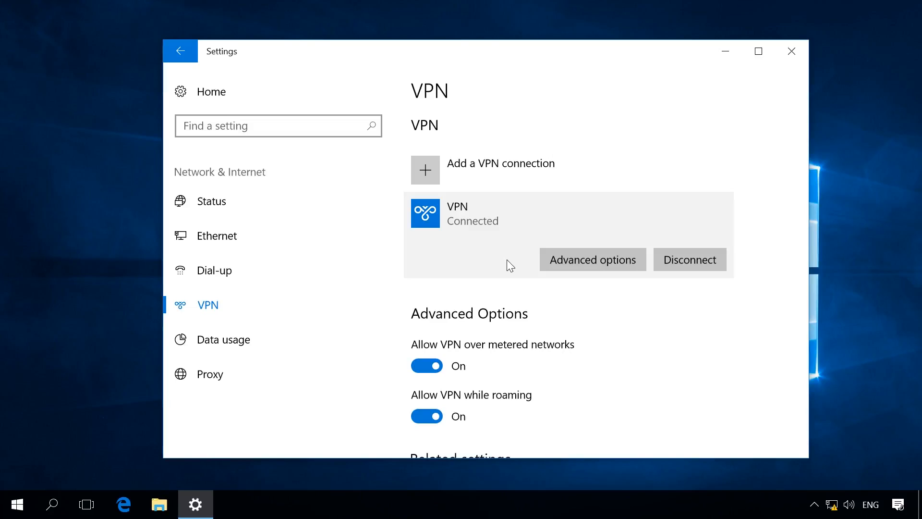
pyautogui.rightClick(833, 505)
pyautogui.click(810, 492)
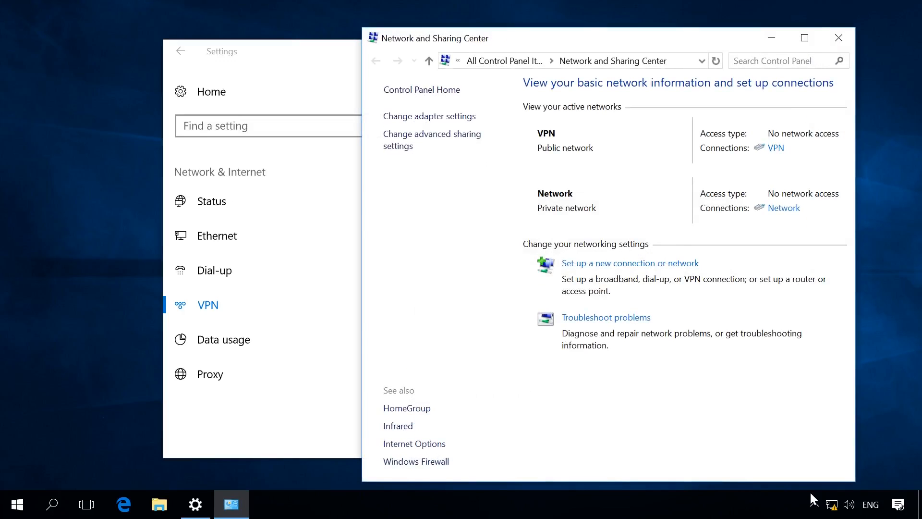
# Show the adapter list via Change adapter settings and select the VPN (WAN Miniport (PPTP)) connection.
pyautogui.click(438, 117)
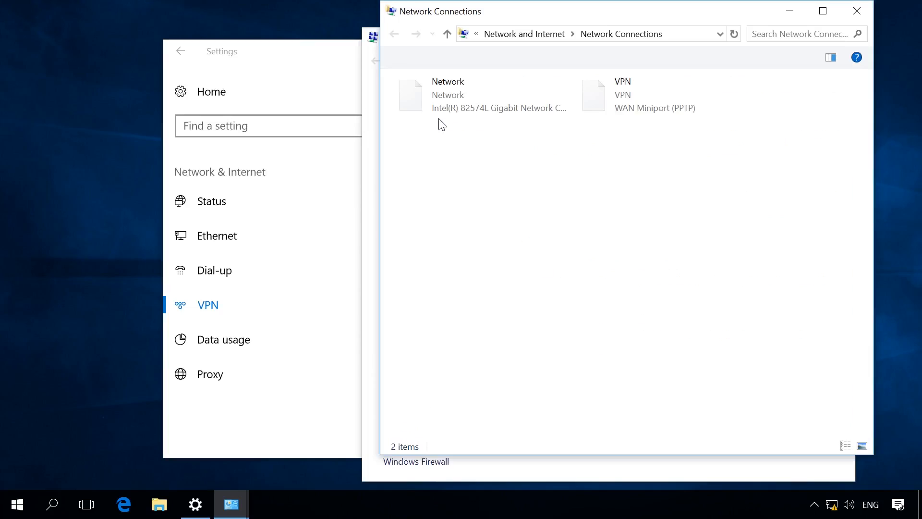
pyautogui.click(620, 111)
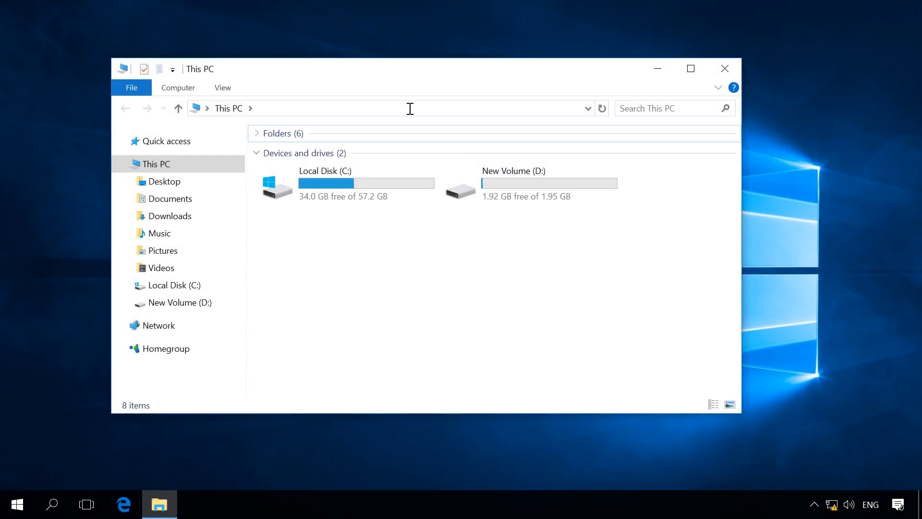
# Select the current This PC location in File Explorer's address bar for replacement.
pyautogui.click(410, 107)
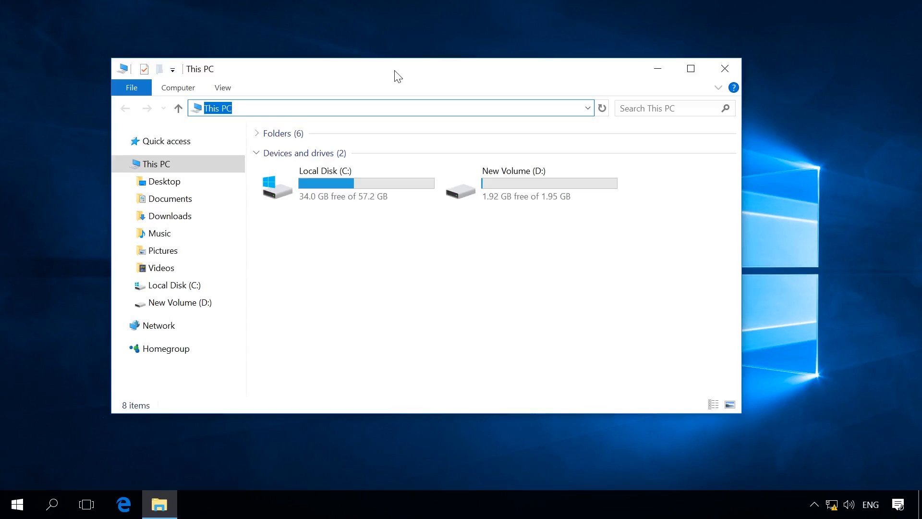
# Enter the network path \\155.55.55.0 in File Explorer's address bar and select it all.
pyautogui.write('\\155.55.55.0')
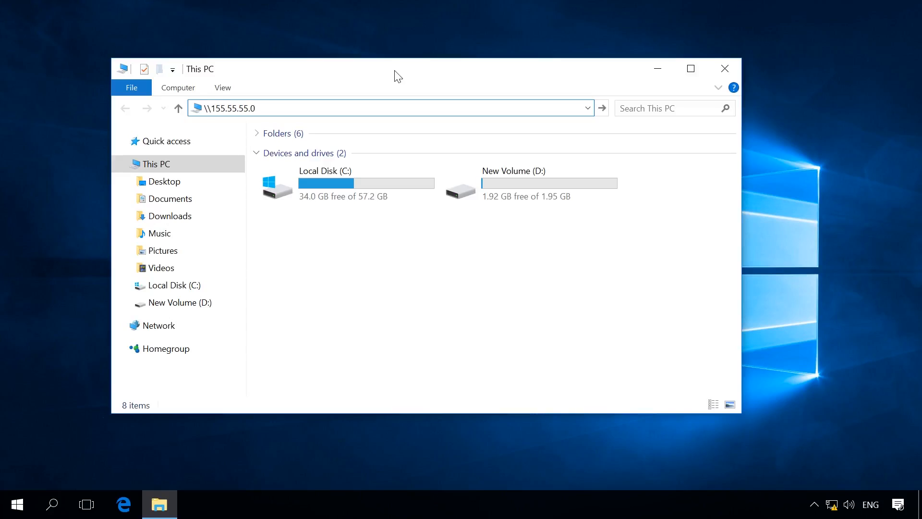
pyautogui.hotkey('ctrl', 'a')
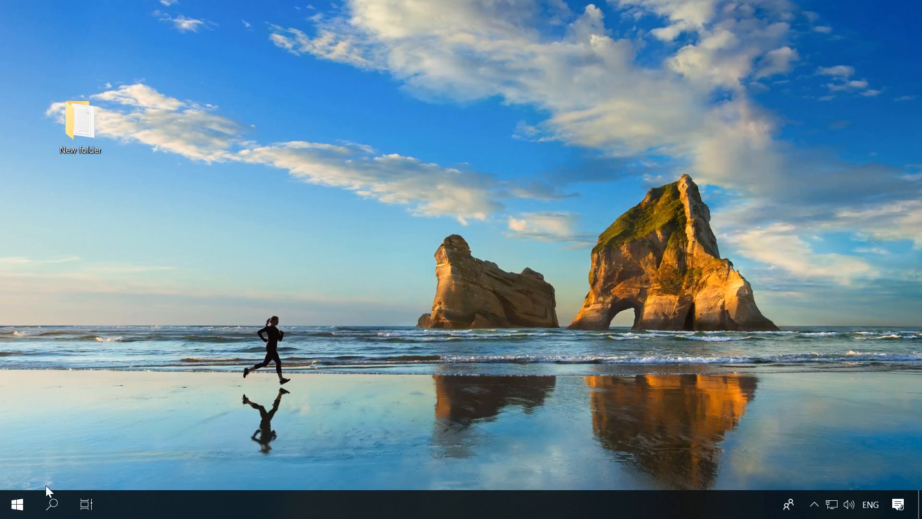
# Find Control Panel through search and open Windows Defender Firewall's Advanced settings.
pyautogui.click(54, 504)
pyautogui.write('cont')
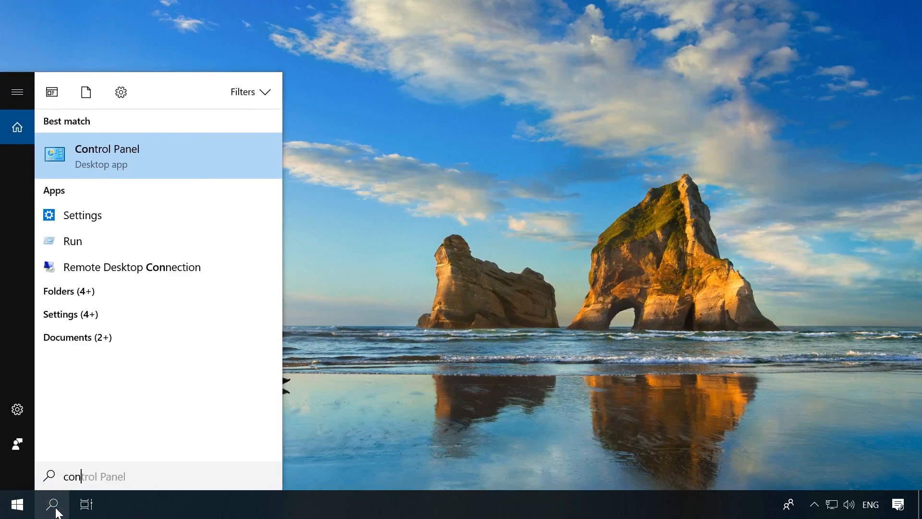
pyautogui.click(124, 139)
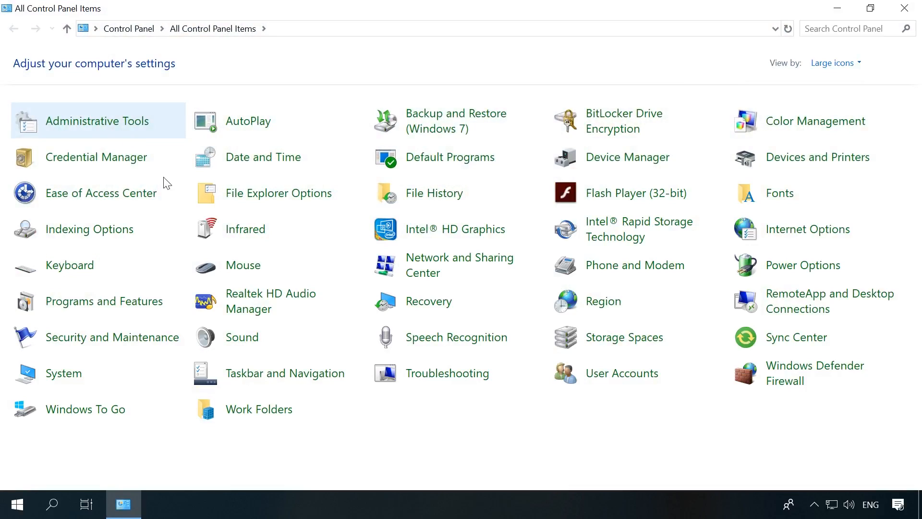
pyautogui.click(800, 366)
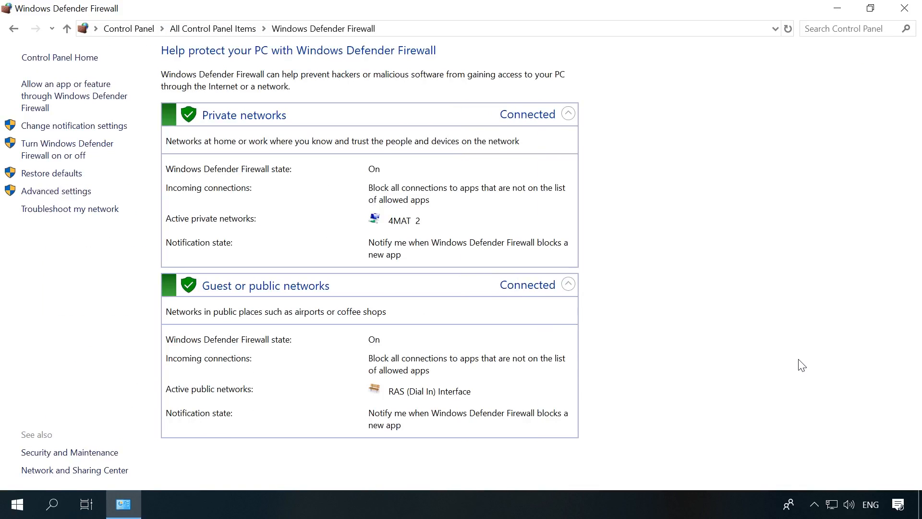
pyautogui.click(47, 191)
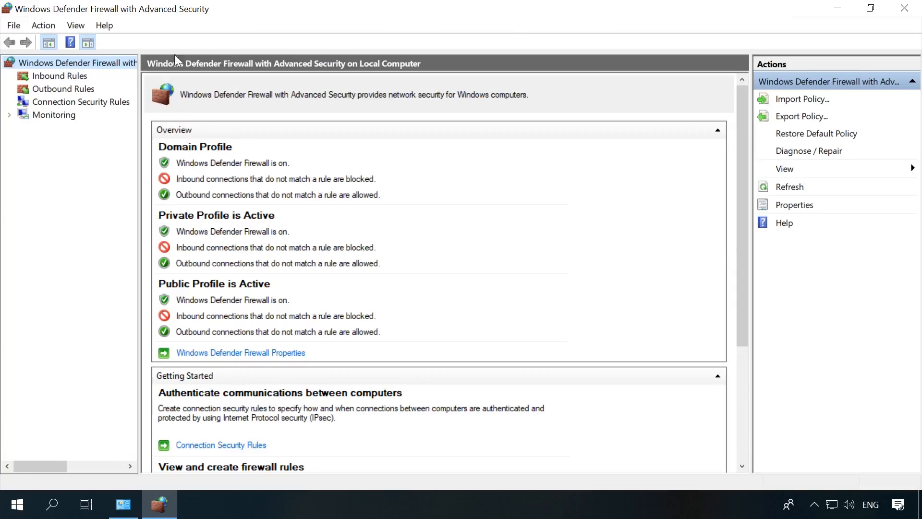
# Turn on the Netlogon Service (NP-In) rule in the Inbound Rules list.
pyautogui.click(64, 74)
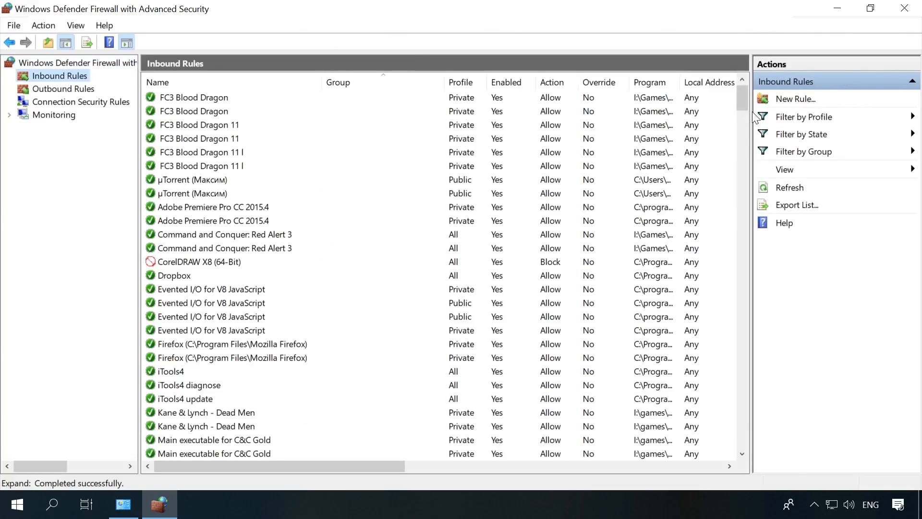
pyautogui.moveTo(742, 102); pyautogui.dragTo(739, 369)
pyautogui.scroll(-9, 333, 328)
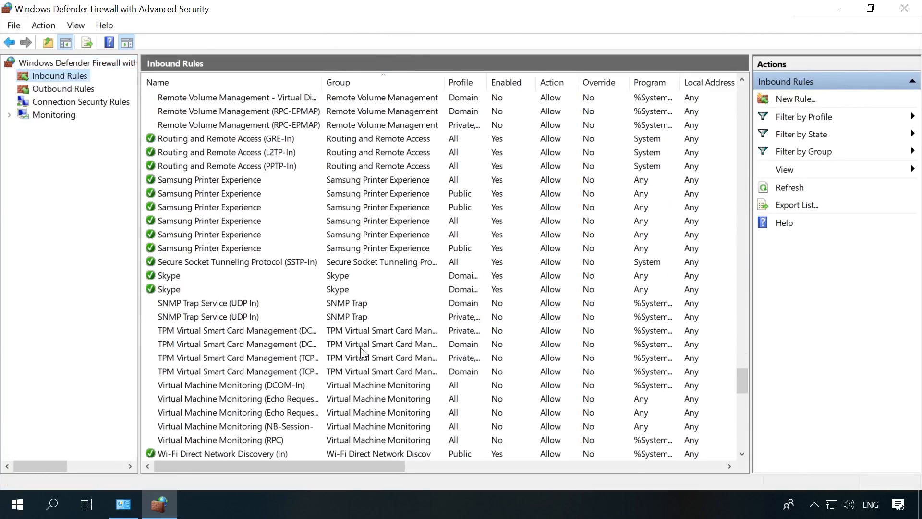
pyautogui.scroll(-3, 333, 328)
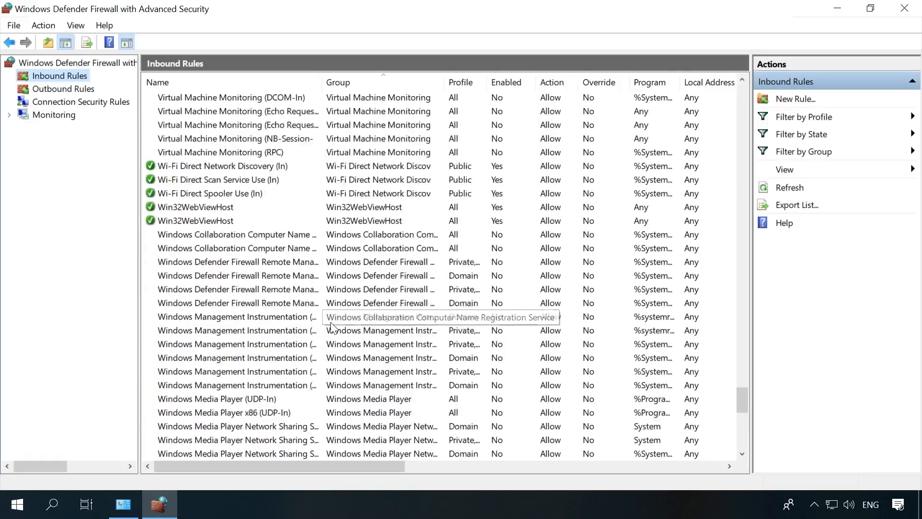
pyautogui.scroll(14, 332, 328)
pyautogui.scroll(10, 333, 328)
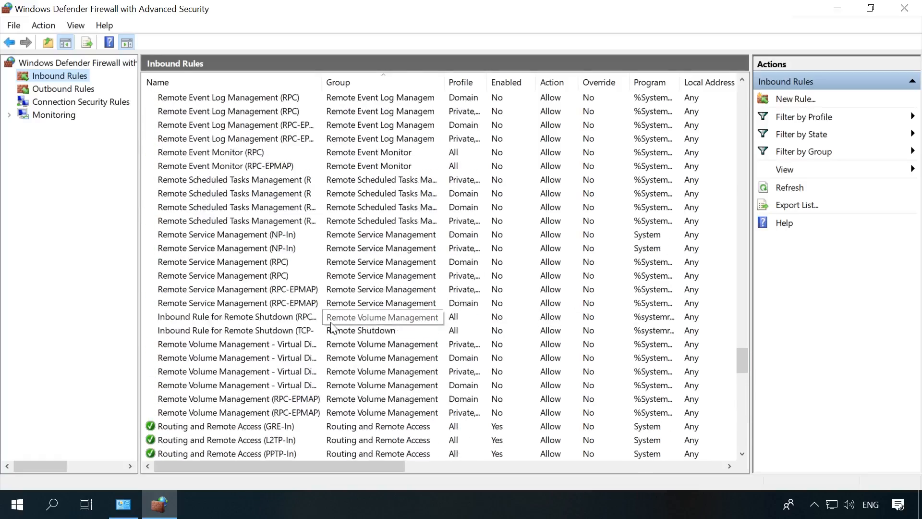
pyautogui.scroll(13, 332, 328)
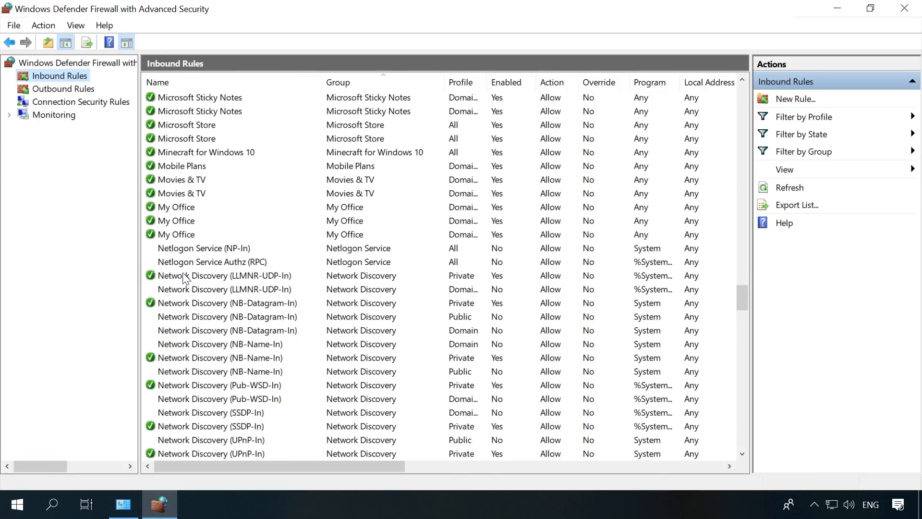
pyautogui.click(192, 249)
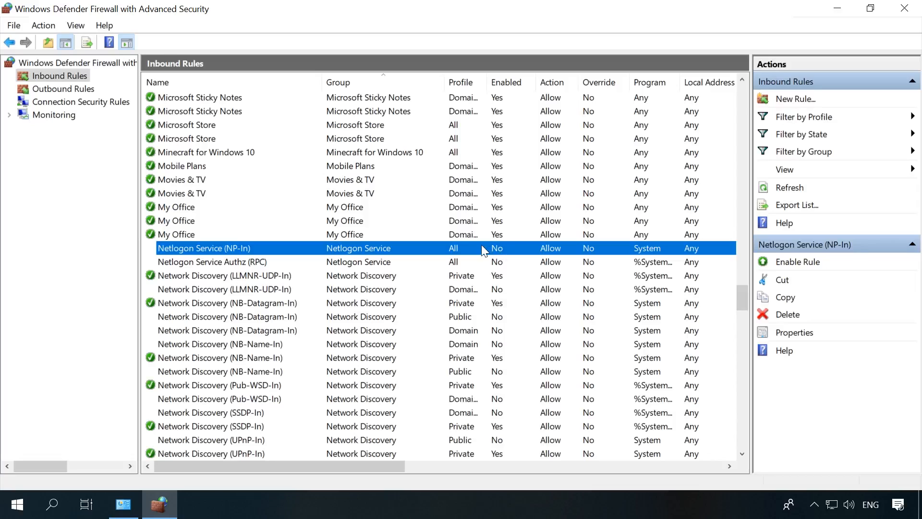
pyautogui.click(798, 262)
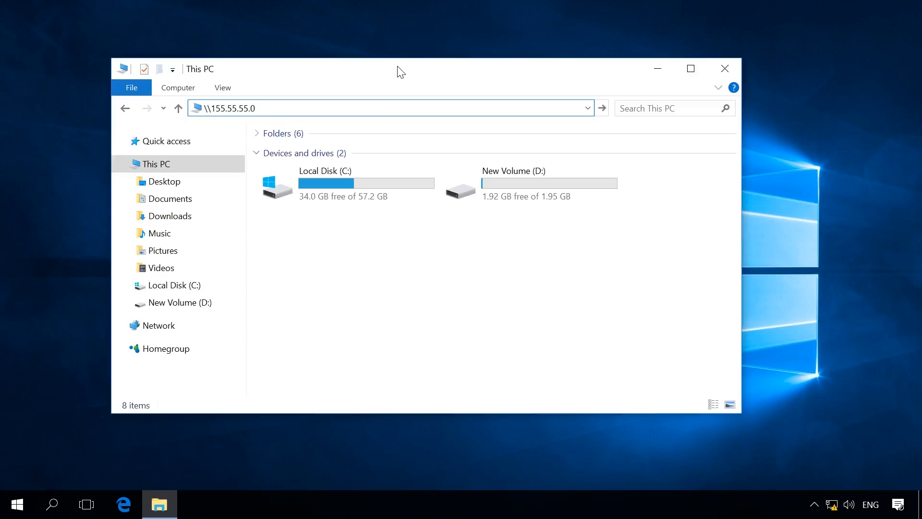
# Navigate to \\155.55.55.0, open the shared New folder, and select New Text Document.txt.
pyautogui.press('Return')
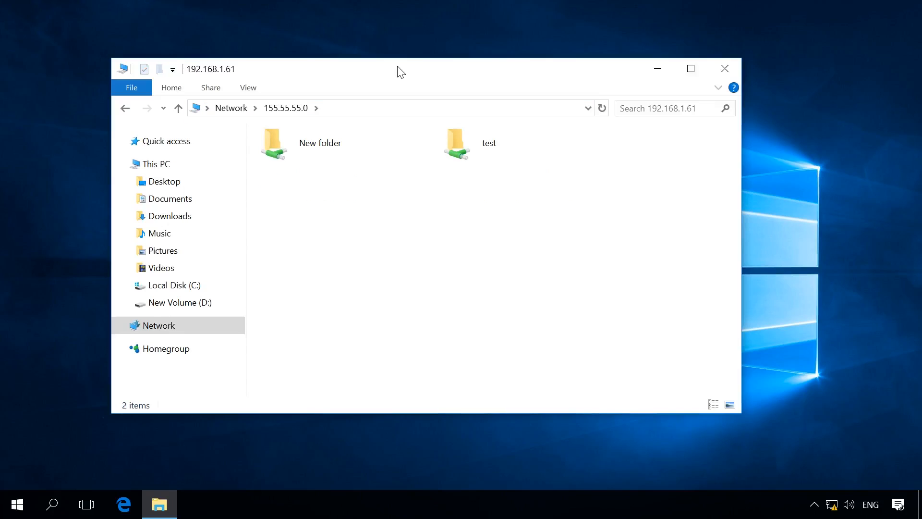
pyautogui.click(318, 146)
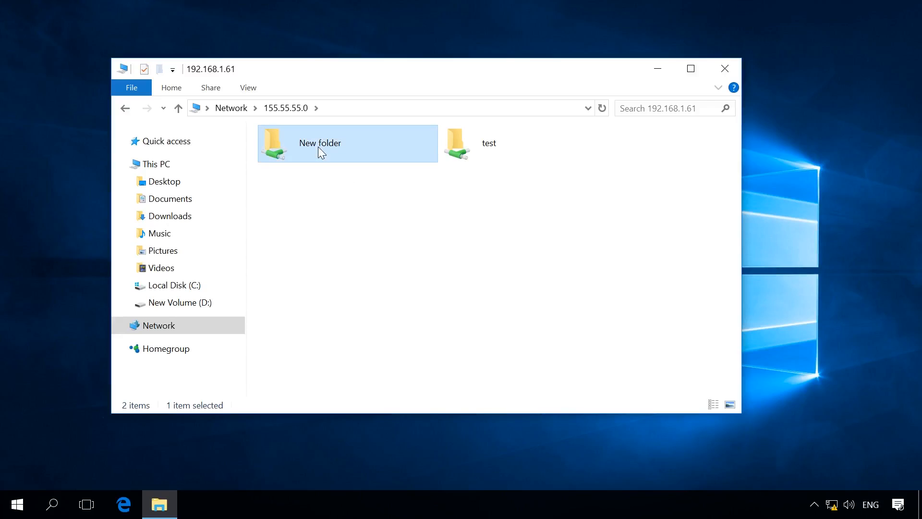
pyautogui.doubleClick(318, 146)
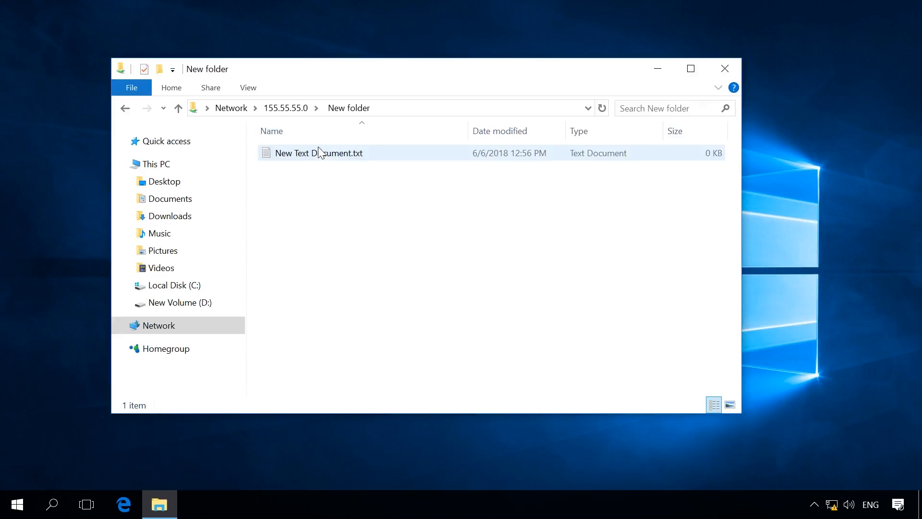
pyautogui.click(318, 147)
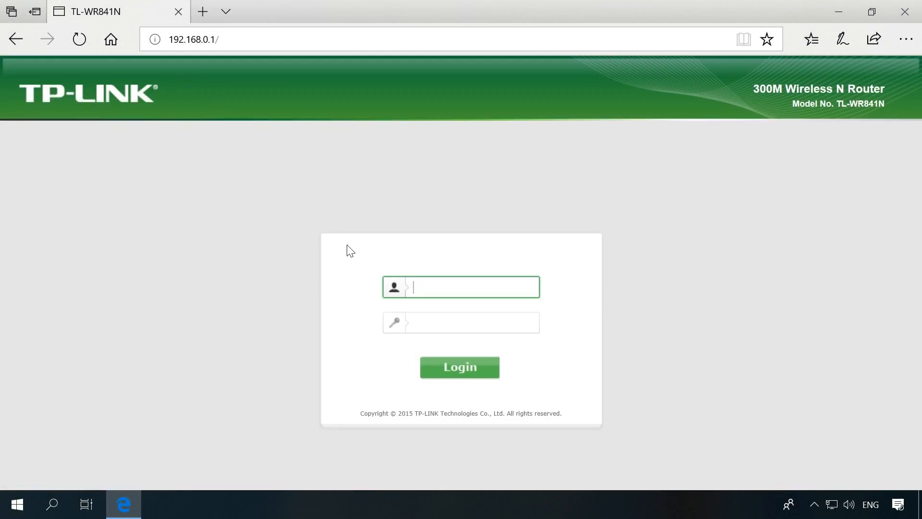
# Log in to the TP-Link router web interface with the router's username and password.
pyautogui.click(429, 286)
pyautogui.write('admin')
pyautogui.click(439, 322)
pyautogui.write('admin')
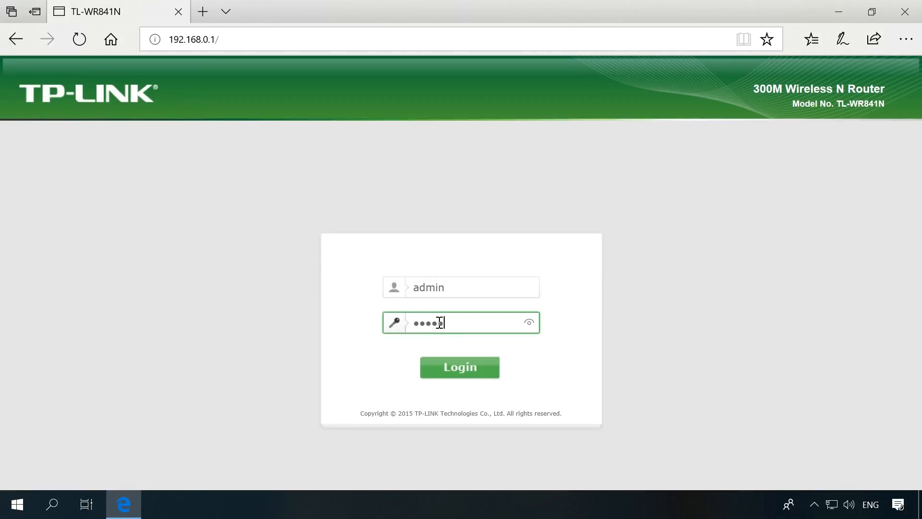
pyautogui.click(460, 366)
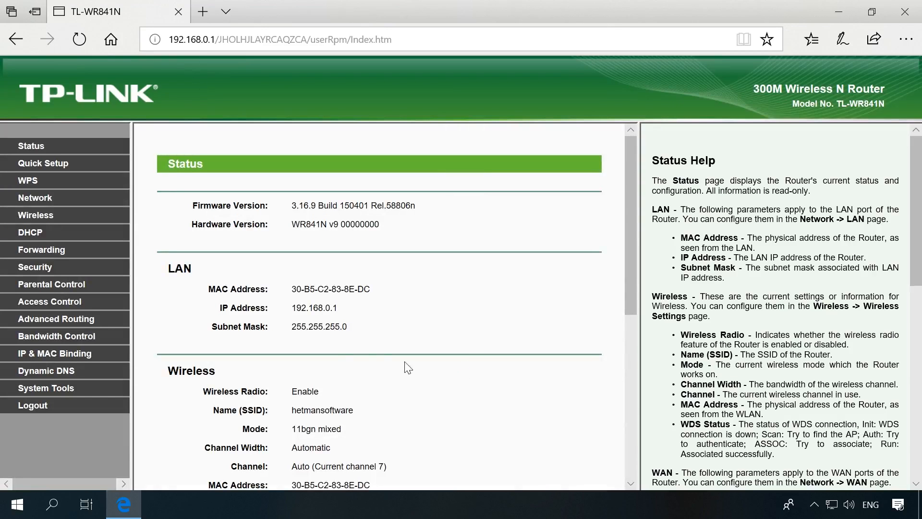
# Save a Virtual Servers entry: port 1723, IP 192.168.0.105, protocol All, status Enabled.
pyautogui.click(56, 248)
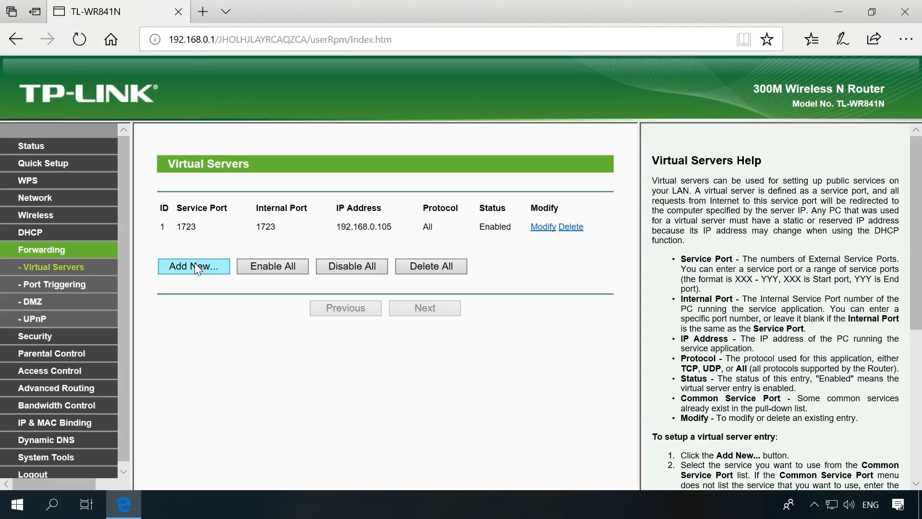
pyautogui.click(544, 227)
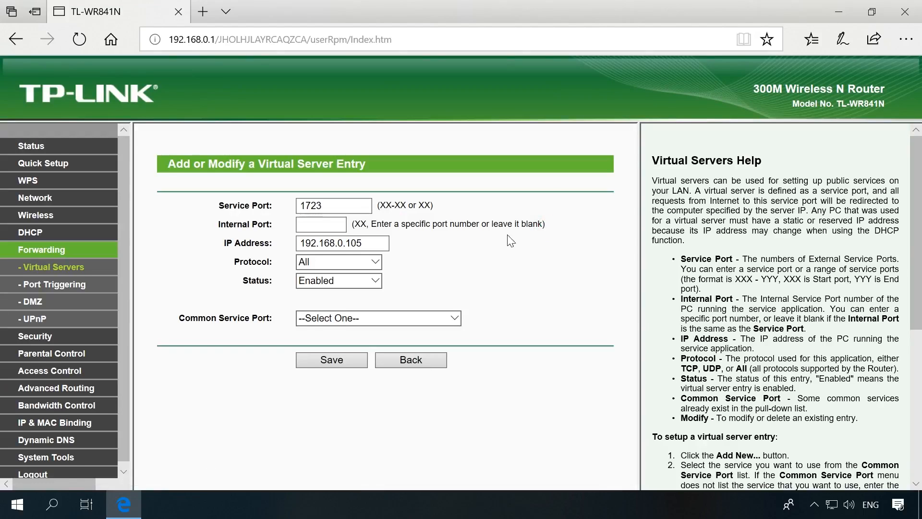
pyautogui.moveTo(333, 206); pyautogui.dragTo(302, 210)
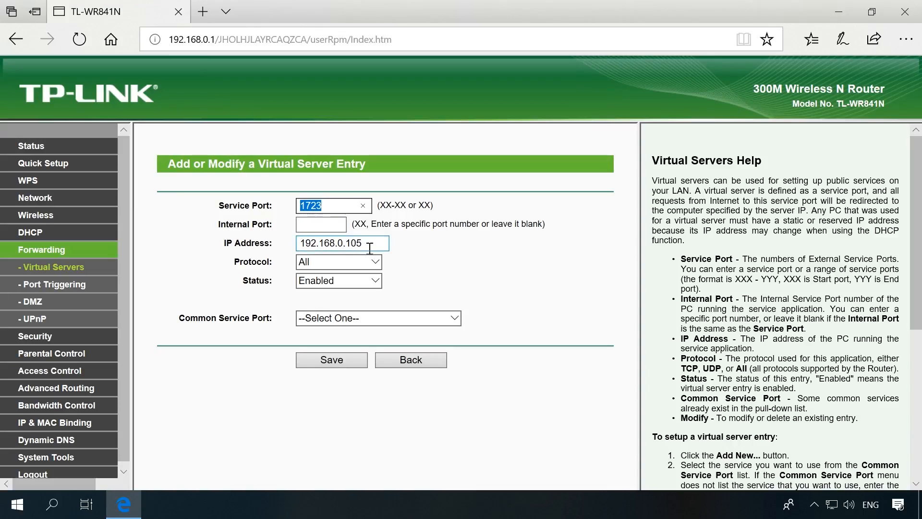
pyautogui.moveTo(368, 244); pyautogui.dragTo(299, 246)
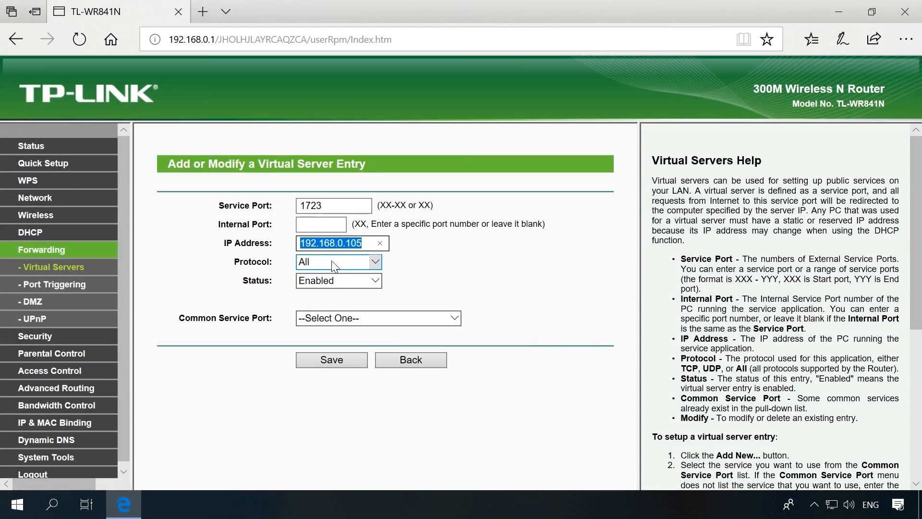
pyautogui.click(331, 262)
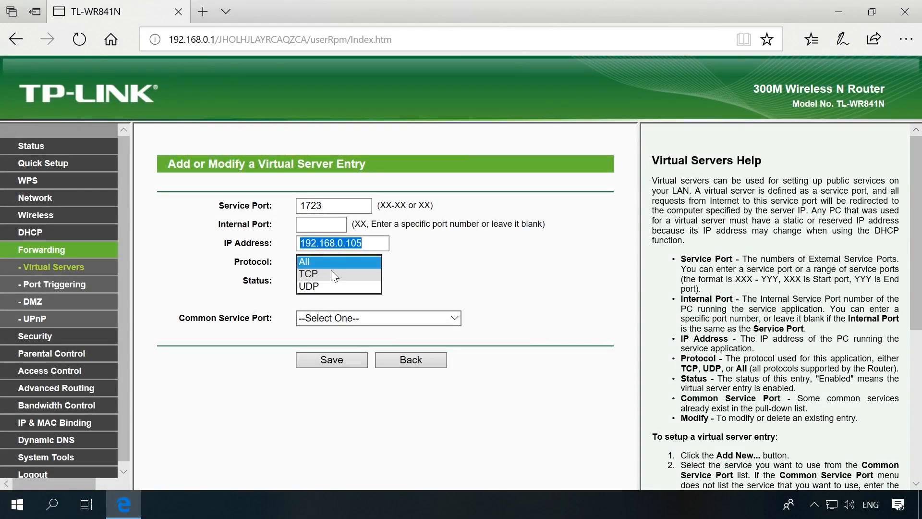
pyautogui.click(331, 263)
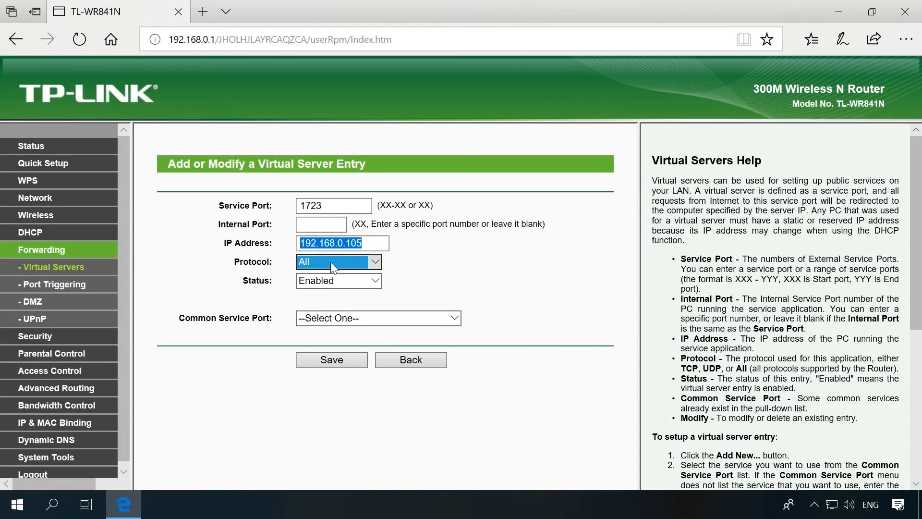
pyautogui.click(330, 280)
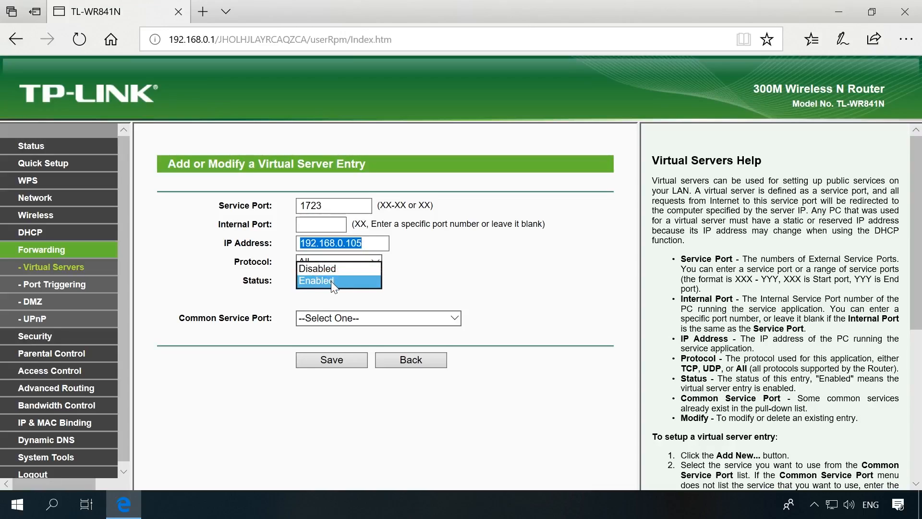
pyautogui.click(331, 281)
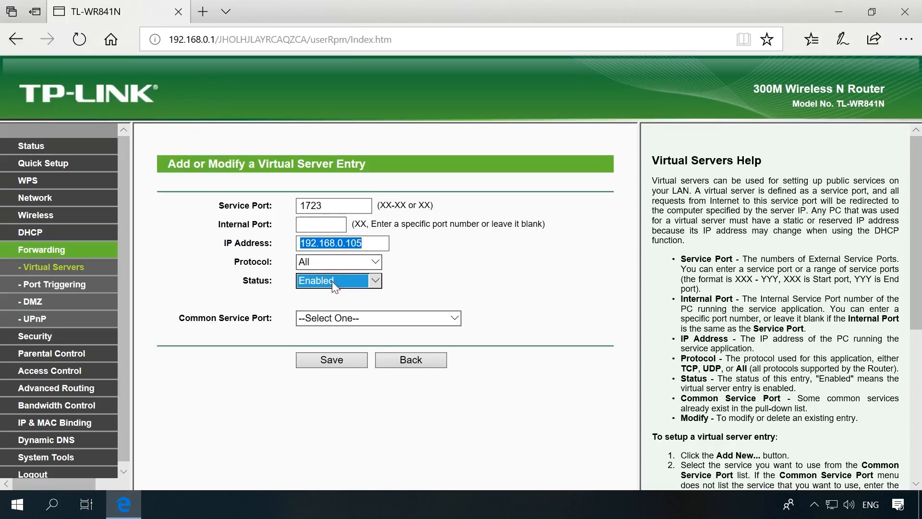
pyautogui.click(340, 363)
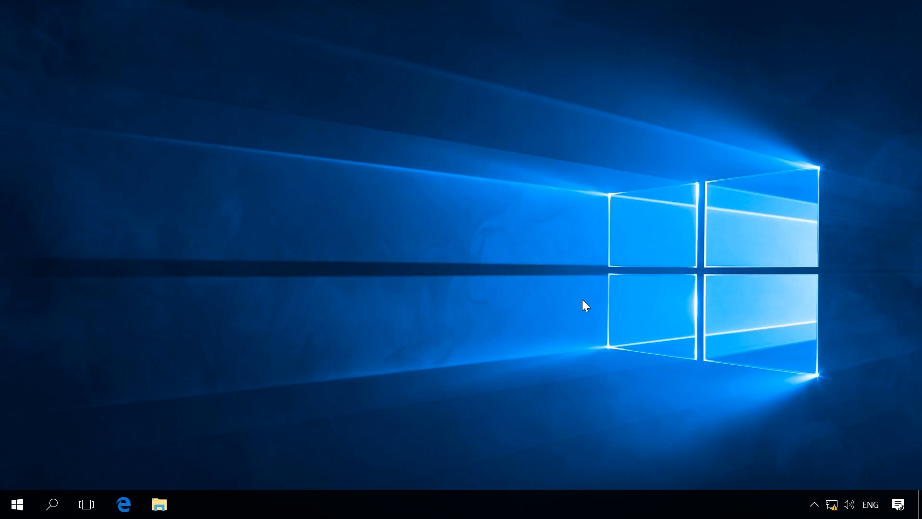
# Reach Network and Sharing Center via the tray icon and the Network & Internet Status page.
pyautogui.click(833, 505)
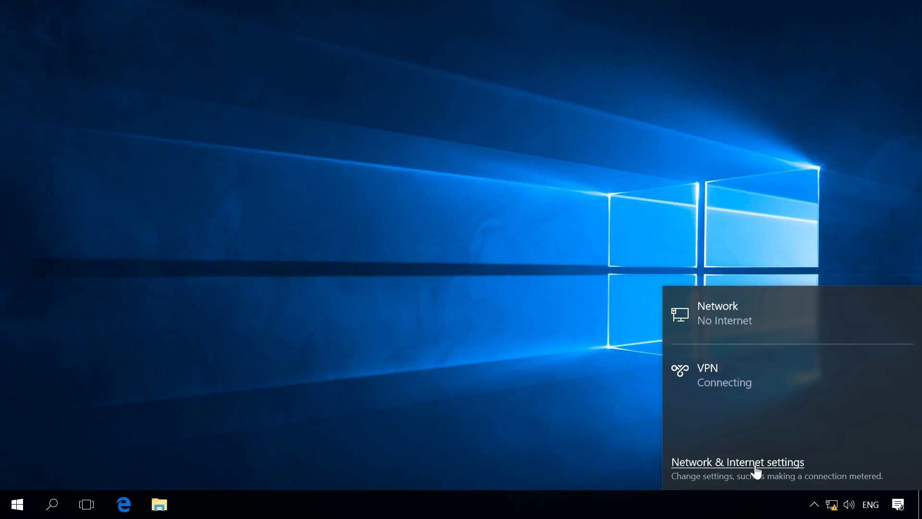
pyautogui.click(753, 463)
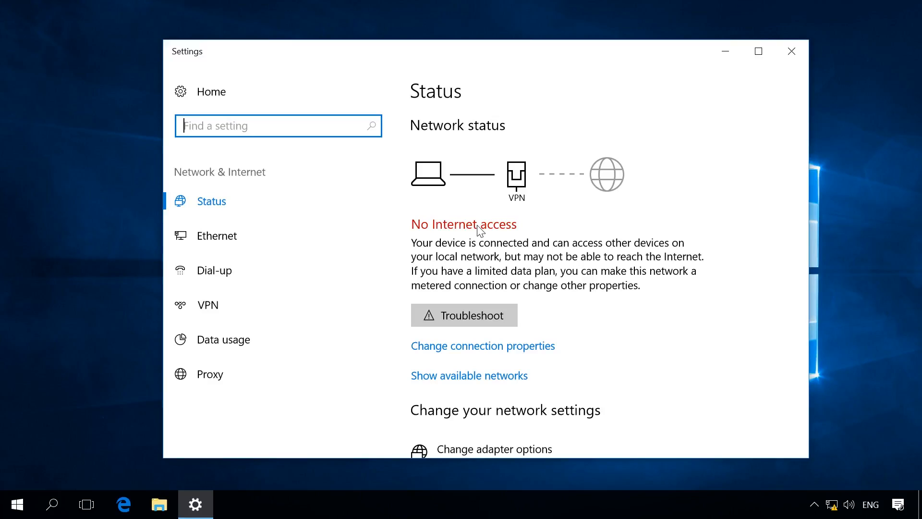
pyautogui.scroll(-6, 480, 230)
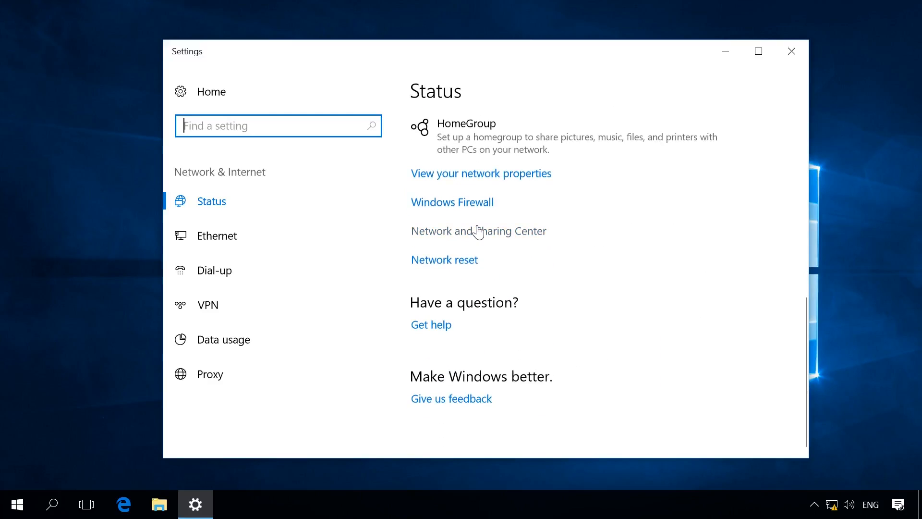
pyautogui.scroll(3, 478, 231)
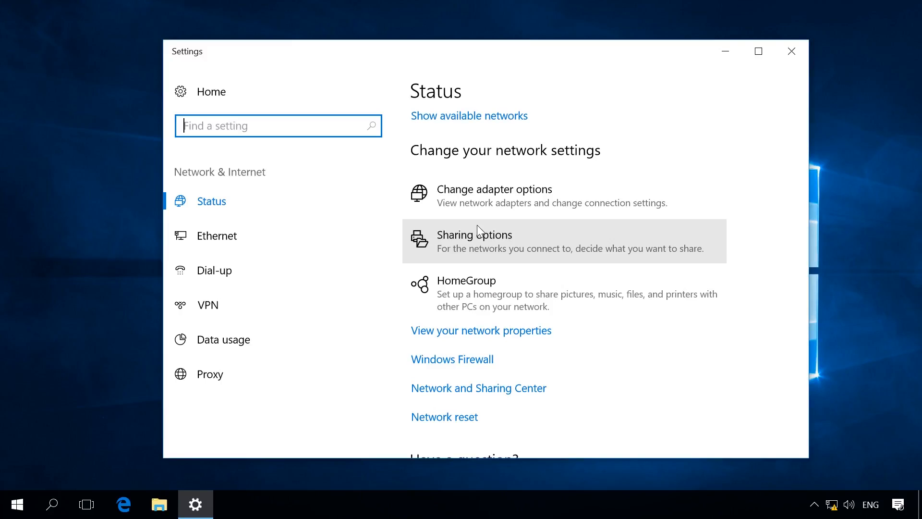
pyautogui.click(469, 390)
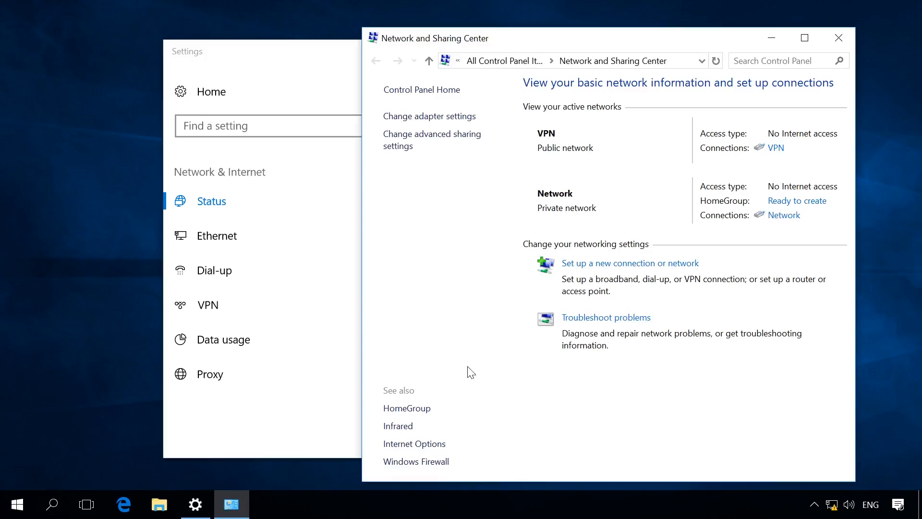
# Open the Properties of the VPN connection in Network Connections.
pyautogui.click(439, 126)
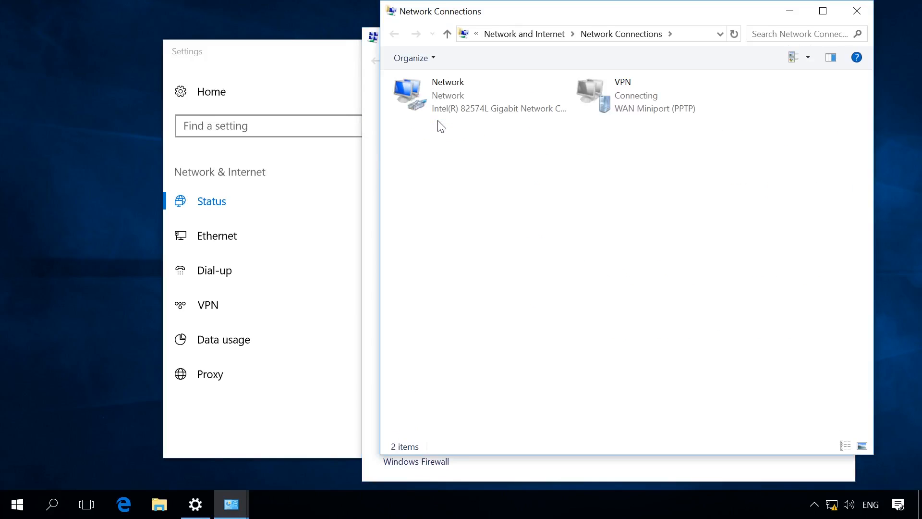
pyautogui.click(616, 96)
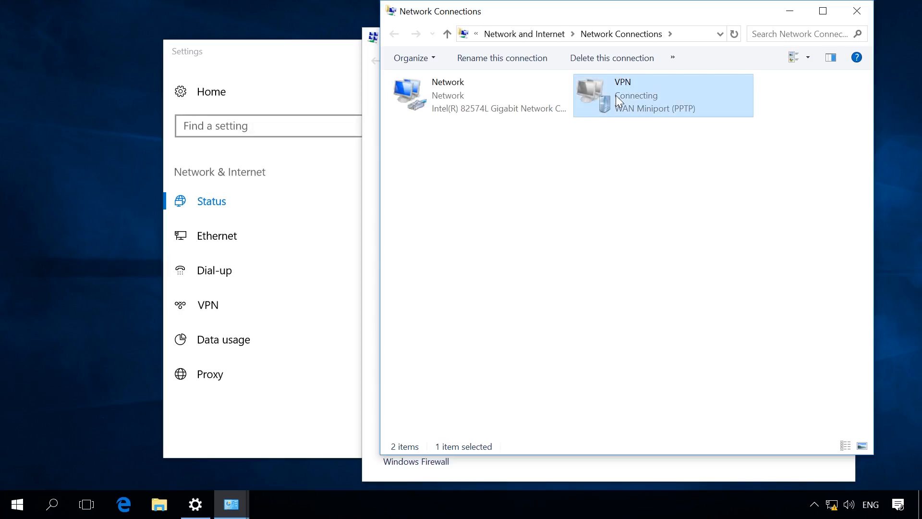
pyautogui.rightClick(616, 95)
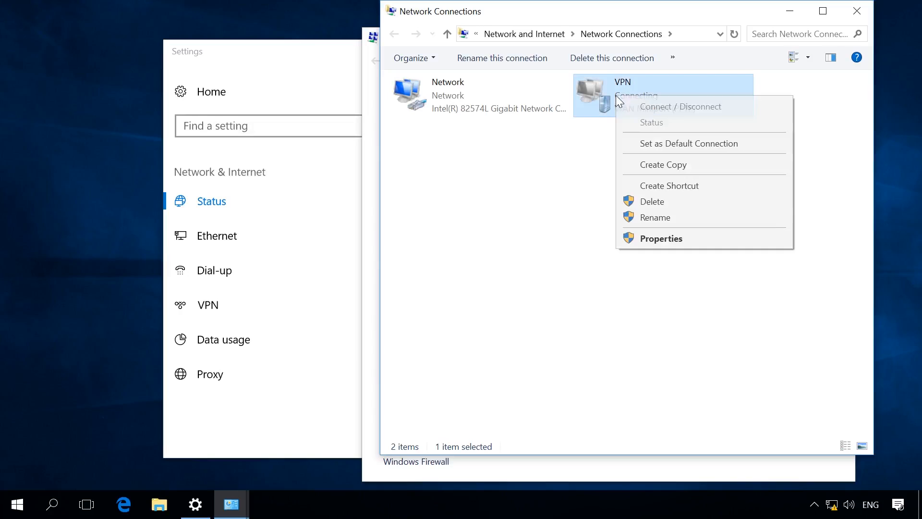
pyautogui.click(645, 238)
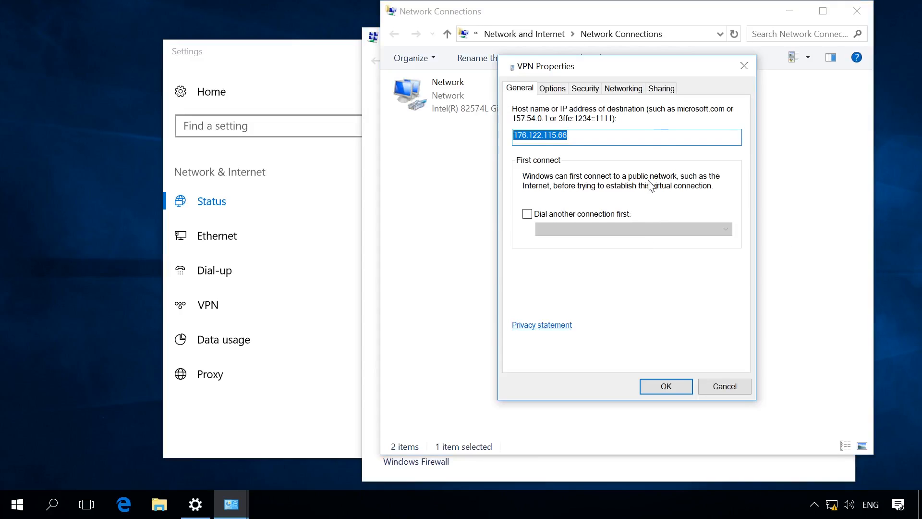
# Uncheck 'Use default gateway on remote network' in the VPN's IPv4 advanced settings and confirm all dialogs.
pyautogui.click(634, 93)
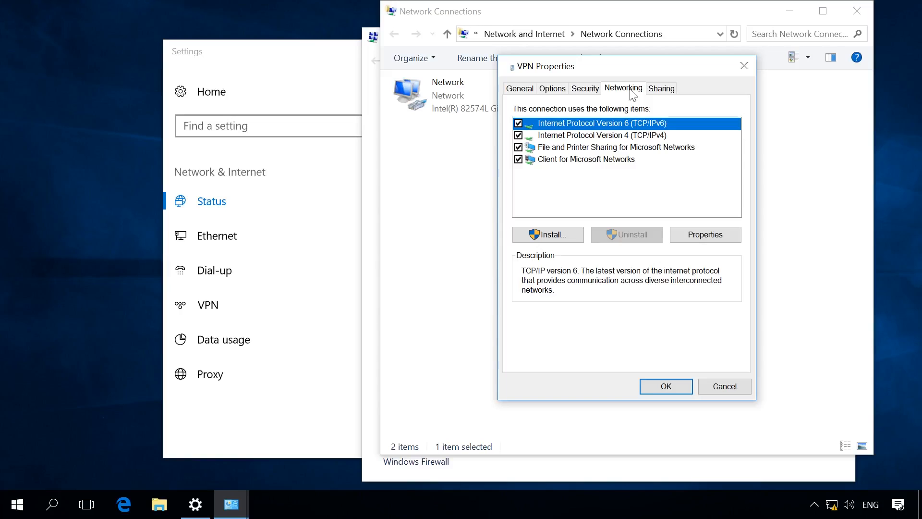
pyautogui.click(636, 135)
pyautogui.click(704, 234)
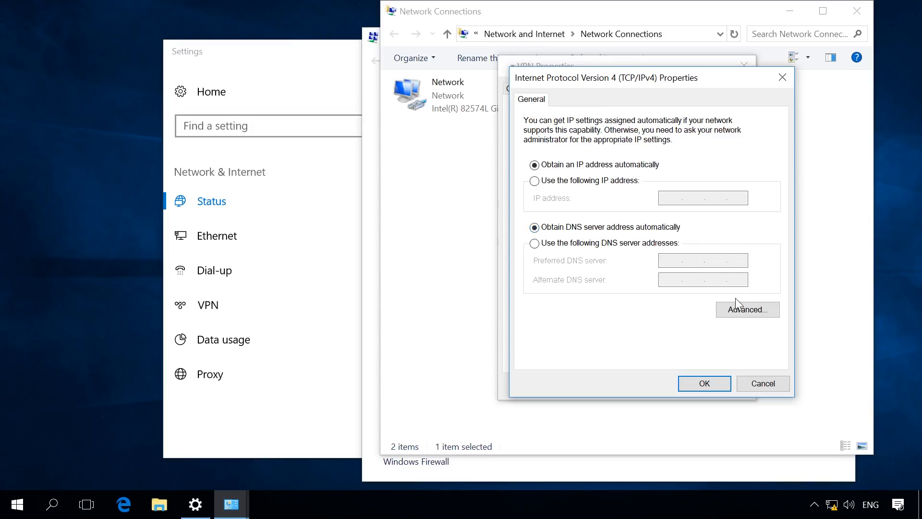
pyautogui.click(745, 308)
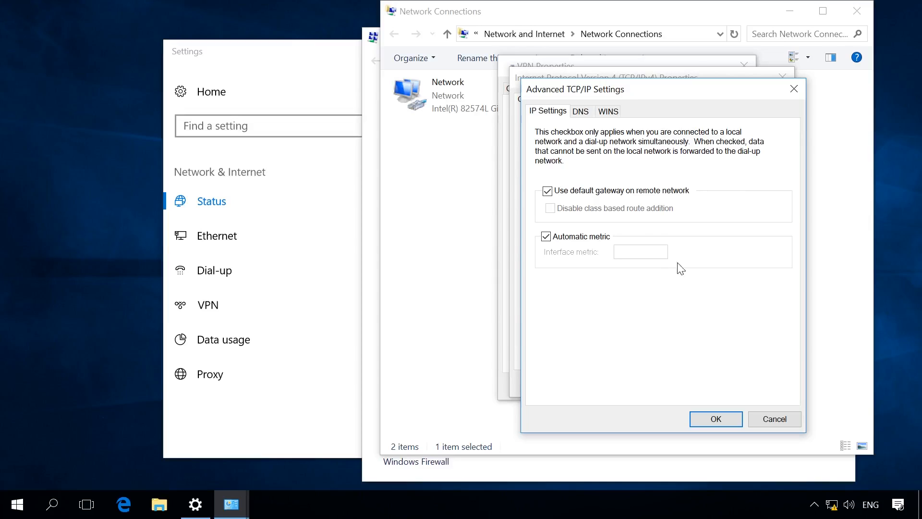
pyautogui.click(592, 191)
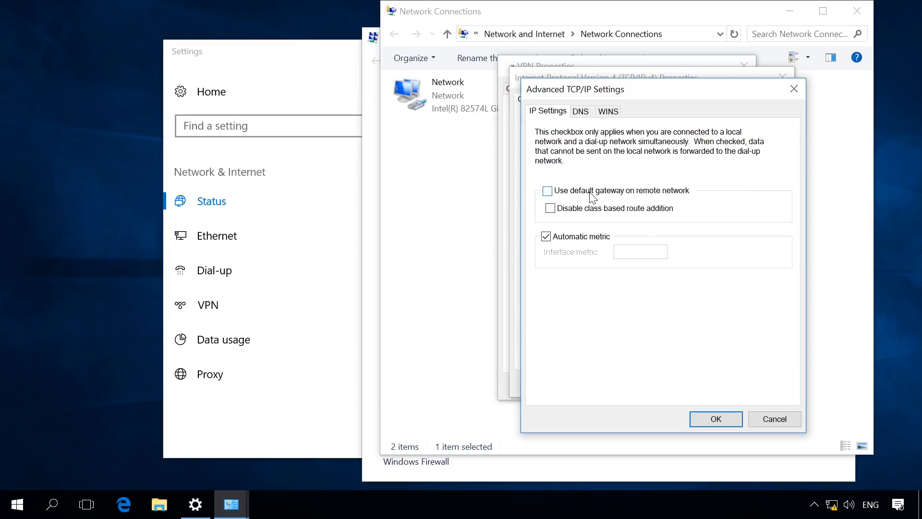
pyautogui.click(709, 420)
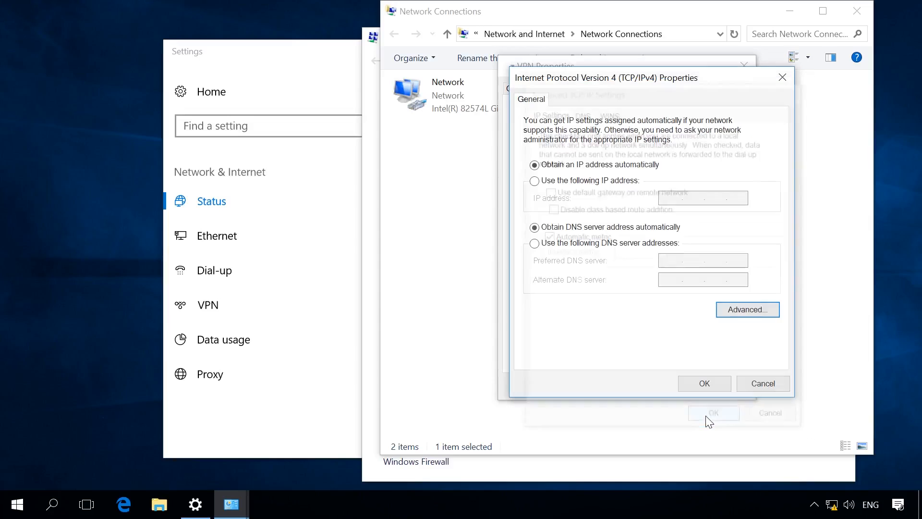
pyautogui.click(708, 384)
pyautogui.click(668, 386)
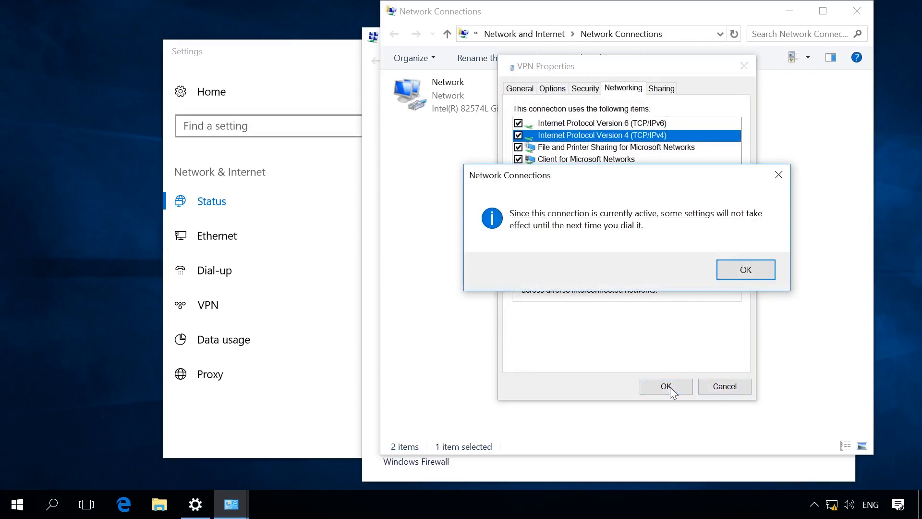
pyautogui.click(757, 272)
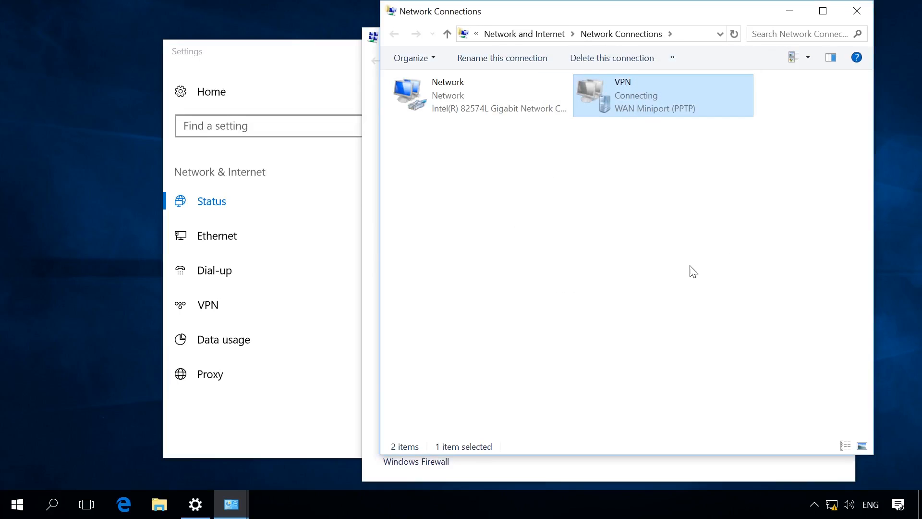
# Disconnect the VPN under Network & Internet > VPN, then reconnect it with the Test account's password.
pyautogui.click(315, 85)
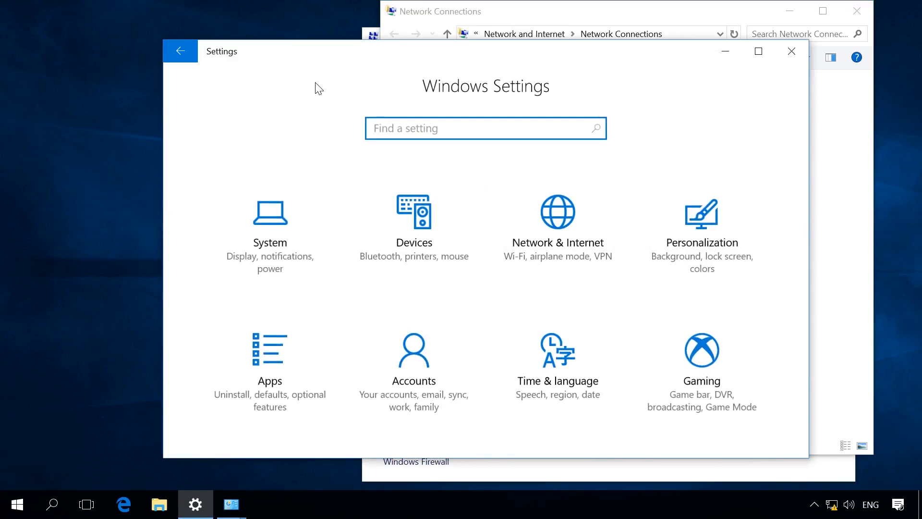
pyautogui.click(544, 220)
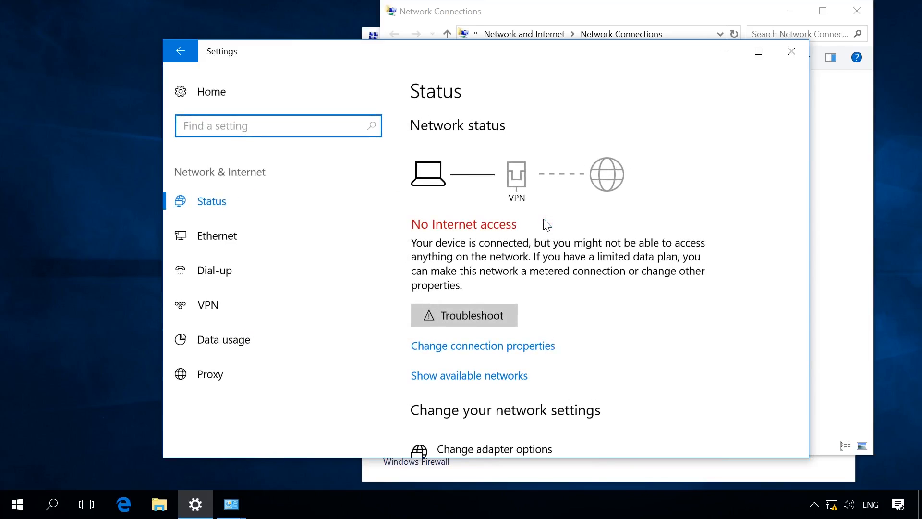
pyautogui.click(244, 297)
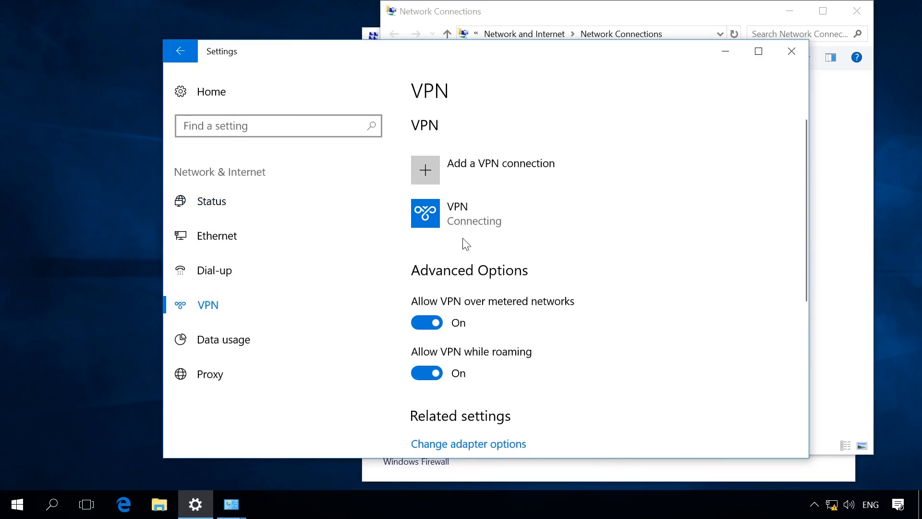
pyautogui.click(471, 221)
pyautogui.click(685, 262)
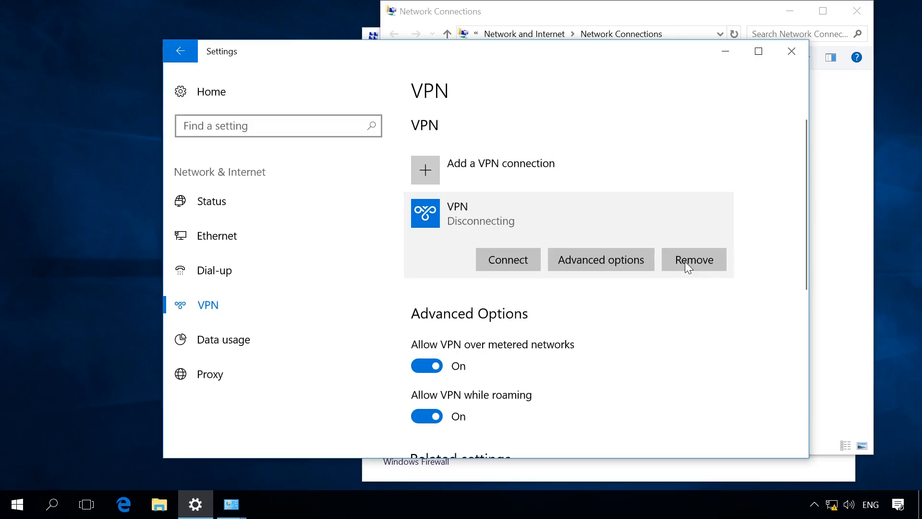
pyautogui.click(508, 260)
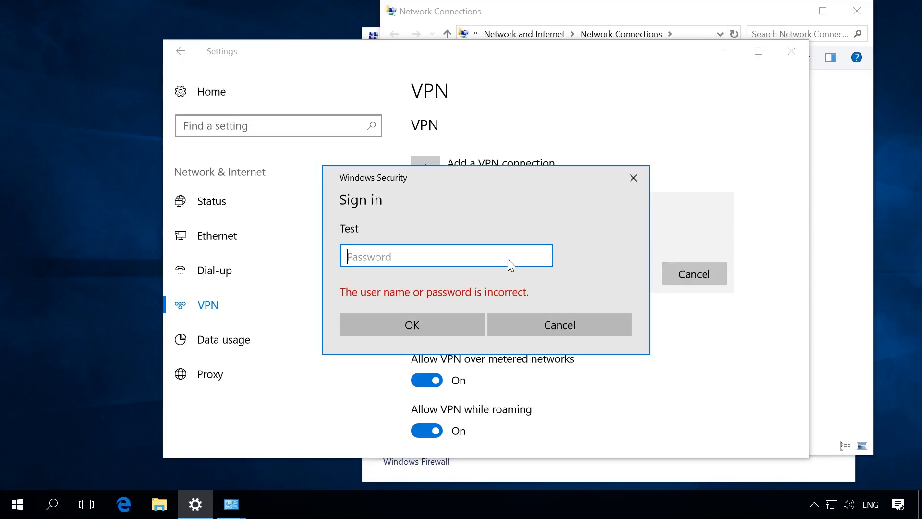
pyautogui.write('••••')
pyautogui.click(437, 324)
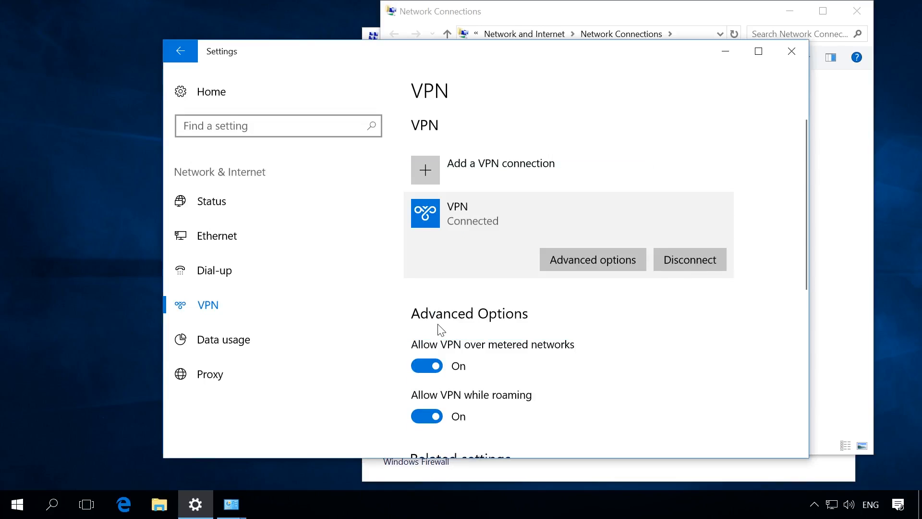